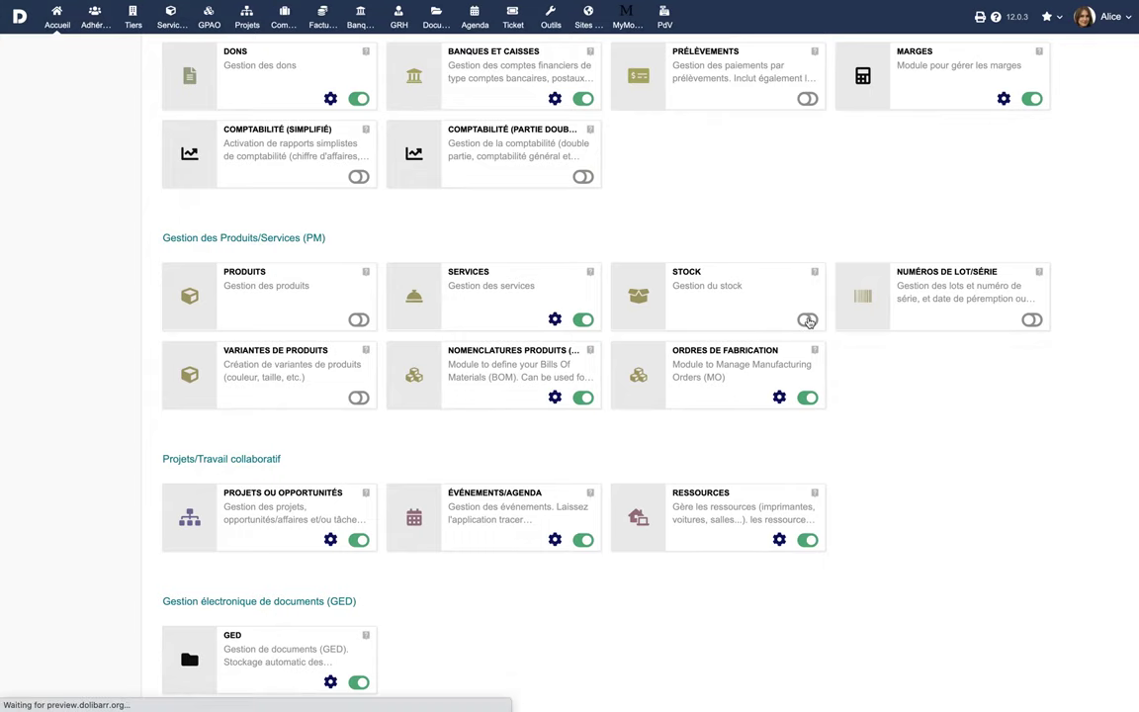
- Enable the Numéros de lot/série module and grant the administrator account all Stock and Produits permissions
click(1031, 320)
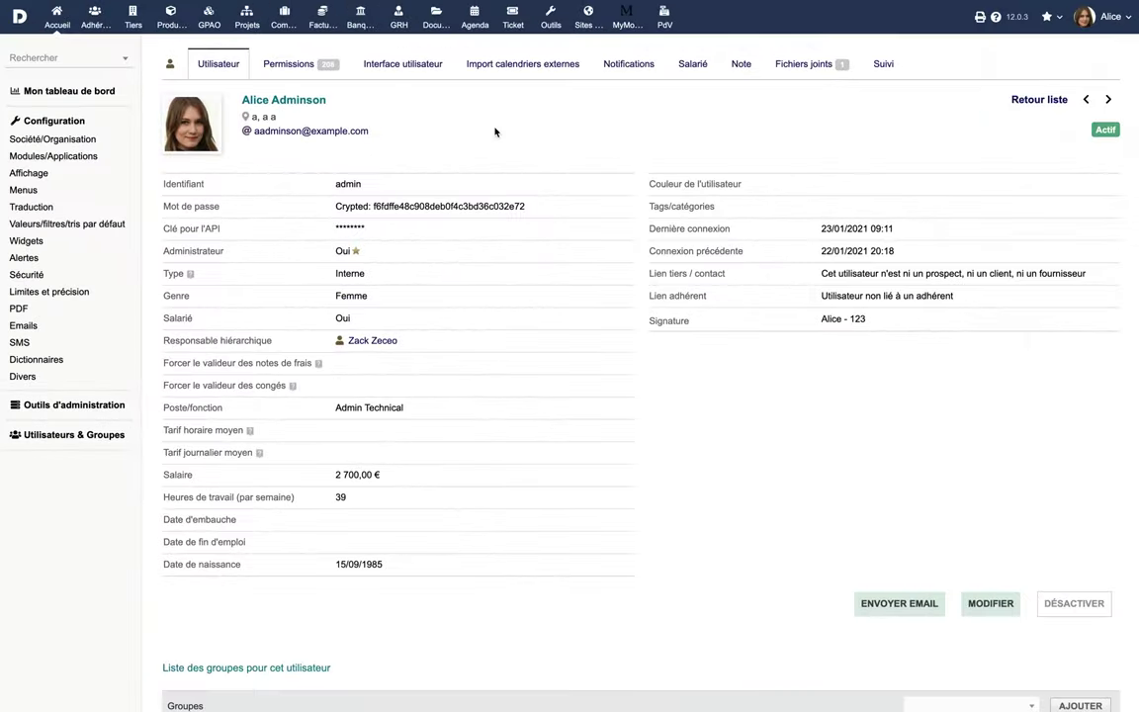
click(283, 65)
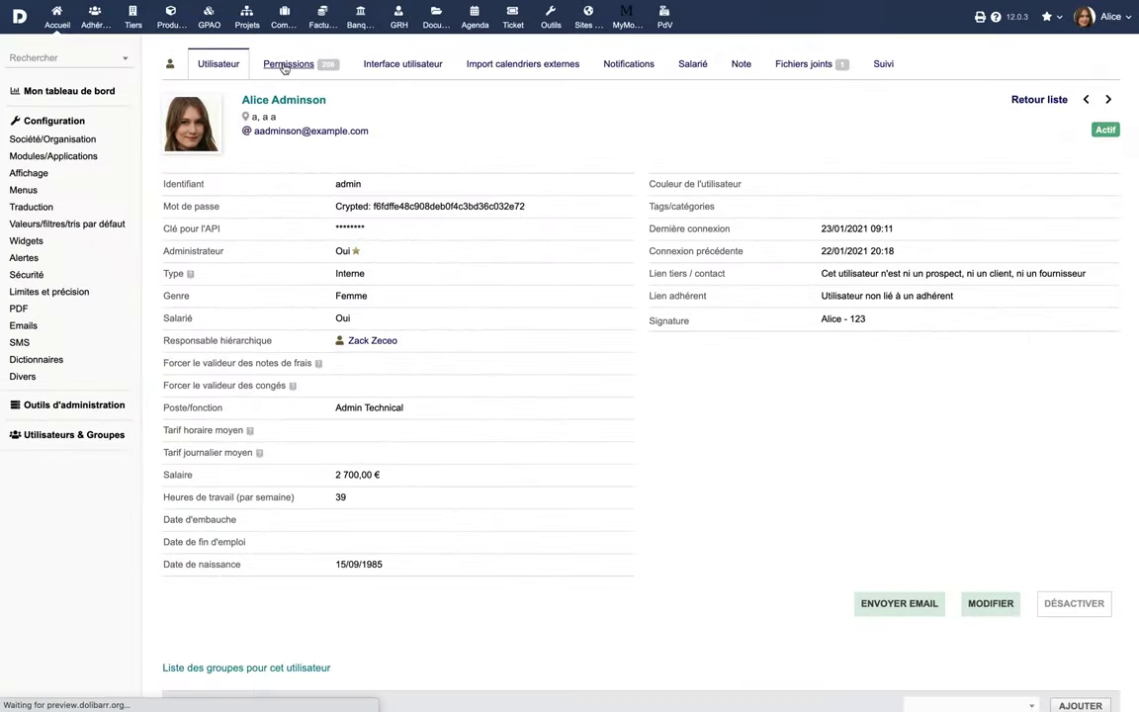
scroll(536, 409, down, 20)
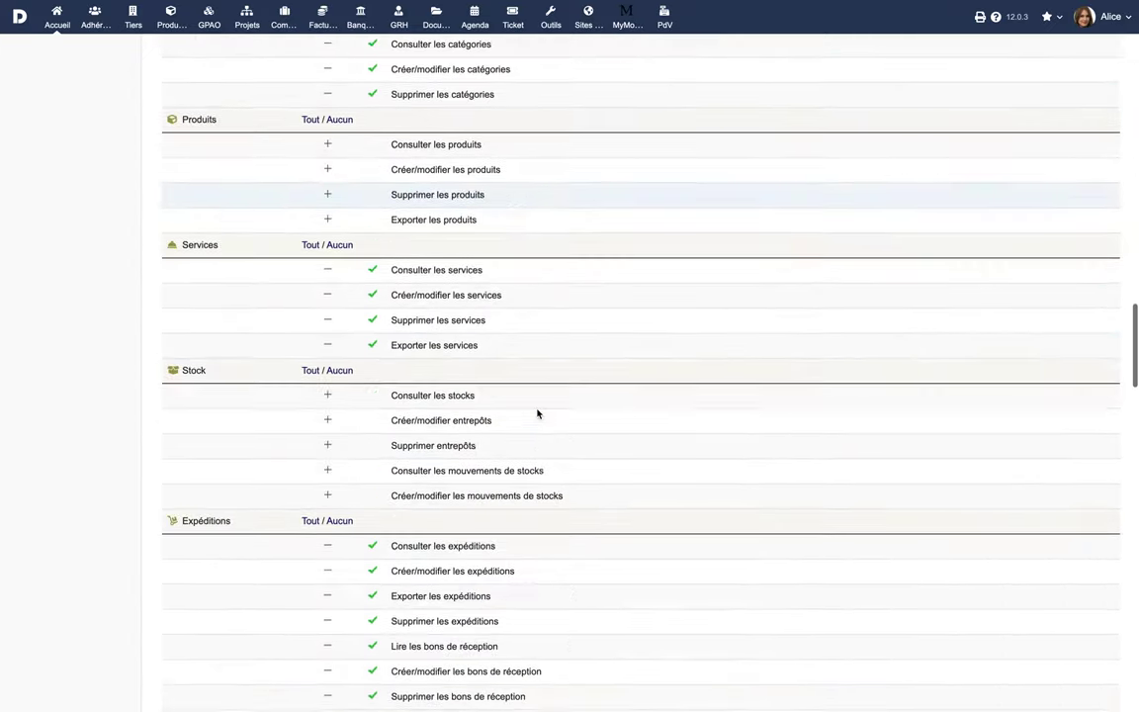
click(328, 396)
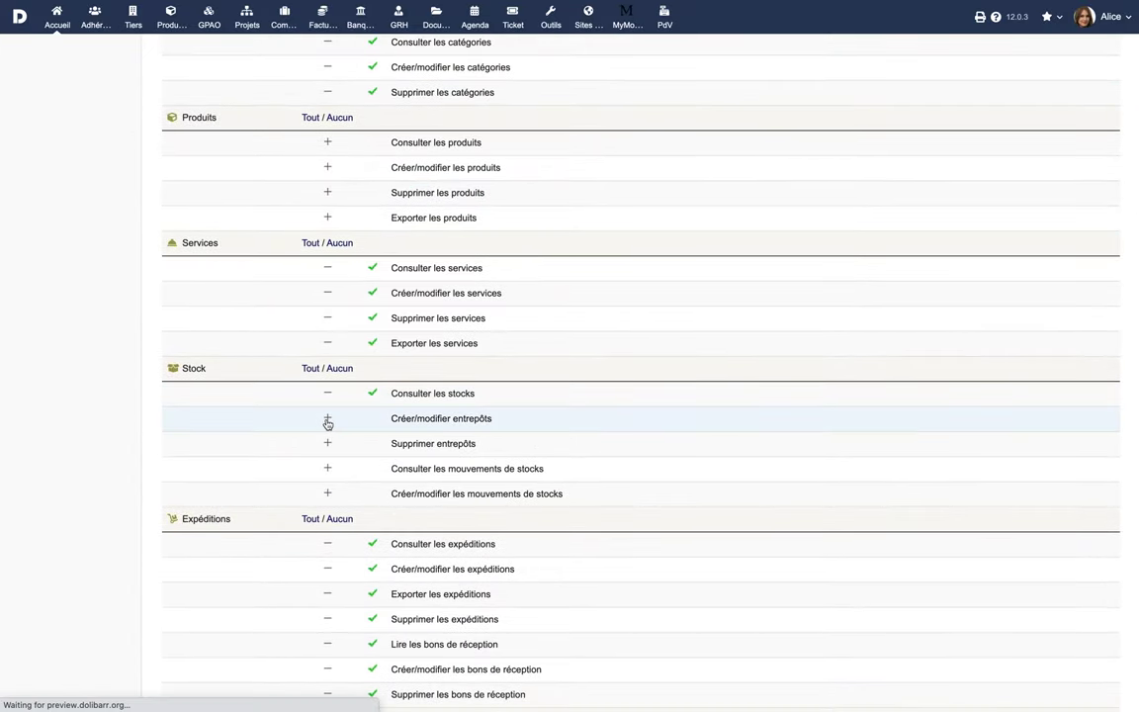
click(311, 367)
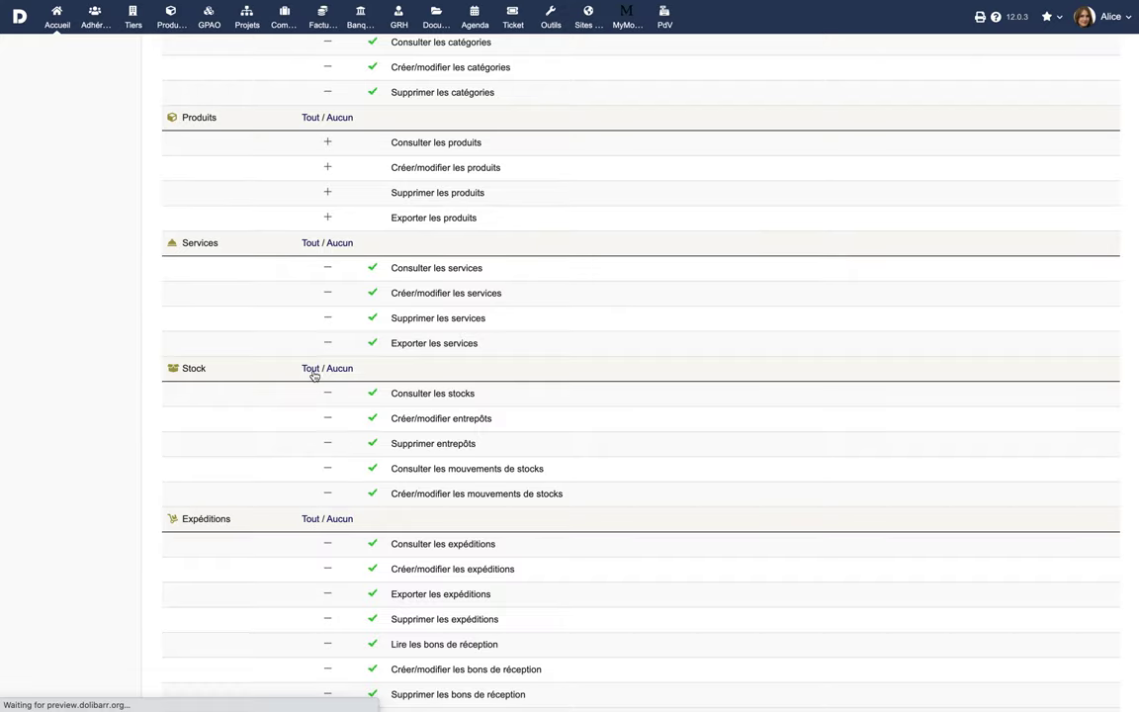
click(310, 117)
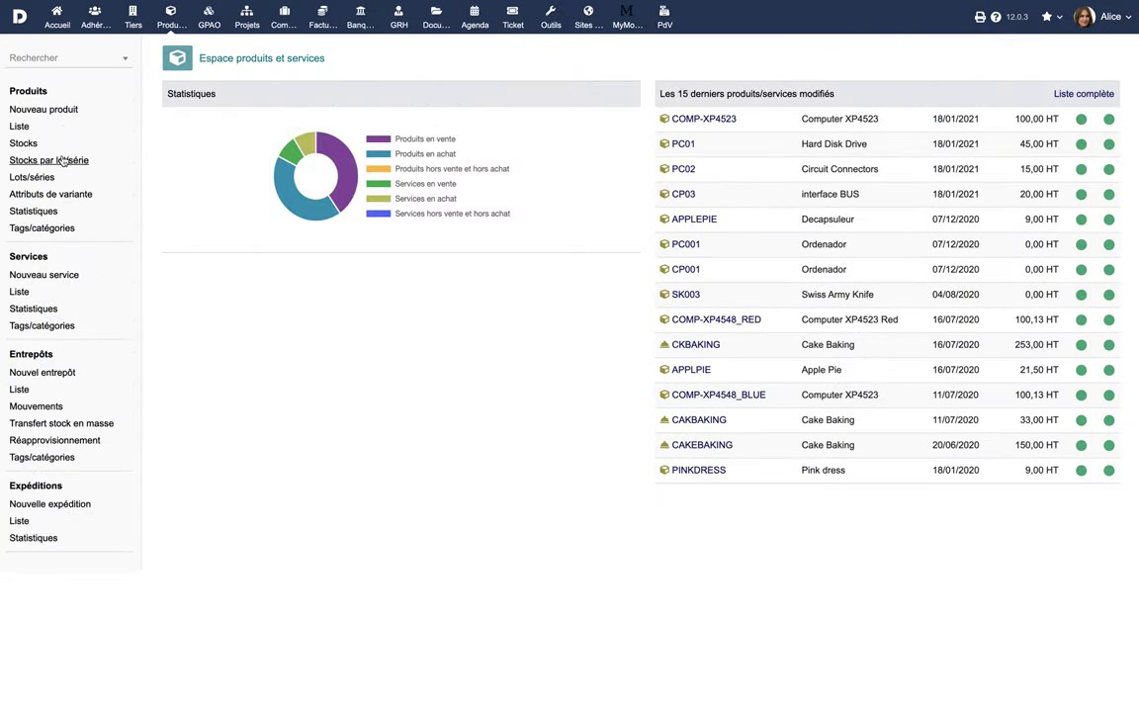
- Review the stocks by lot/série and the general product stocks, filtering the latter to Stock insuffisant
click(62, 160)
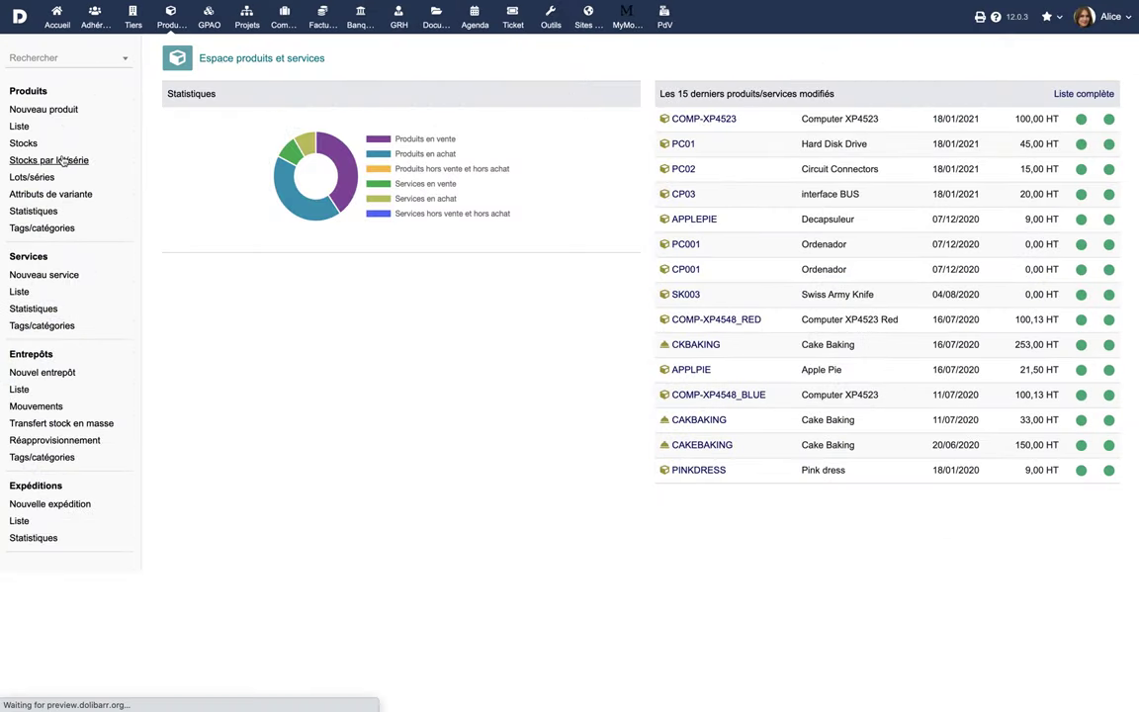
click(39, 179)
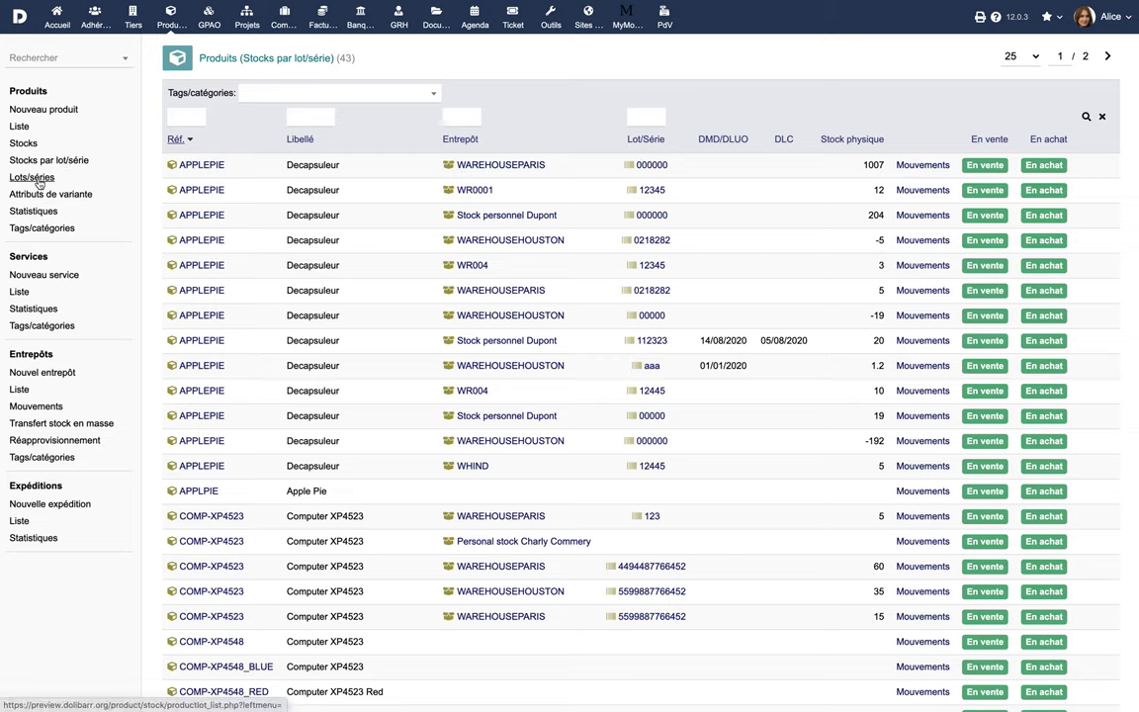
click(23, 143)
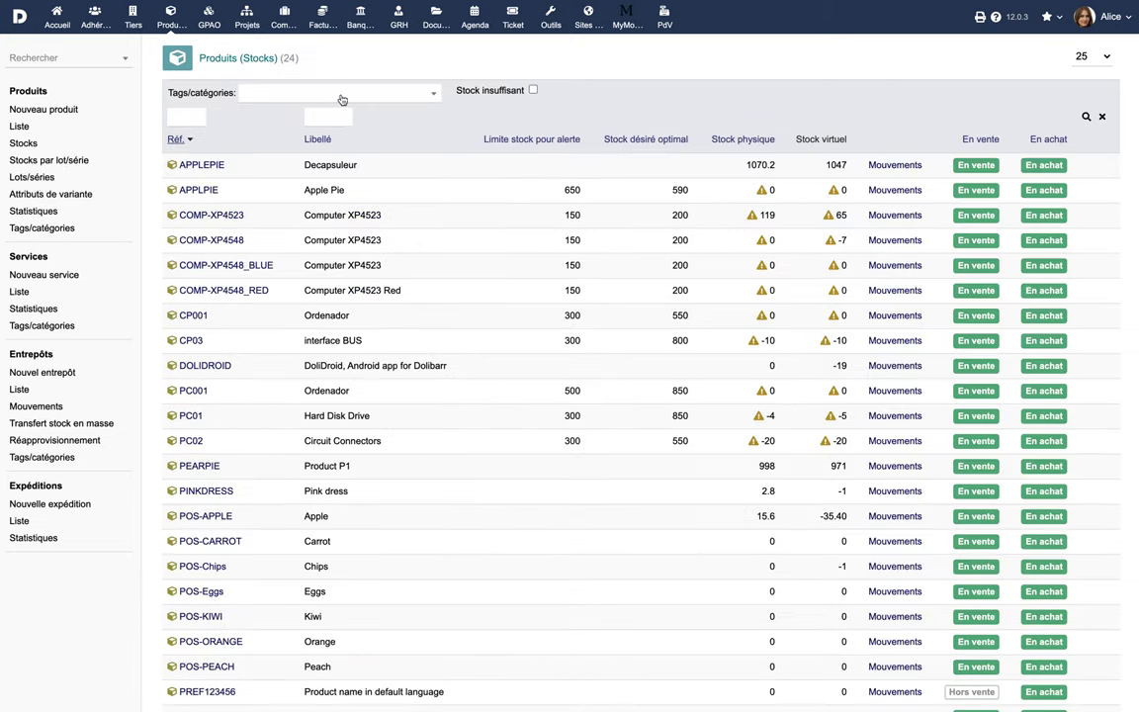
click(1084, 117)
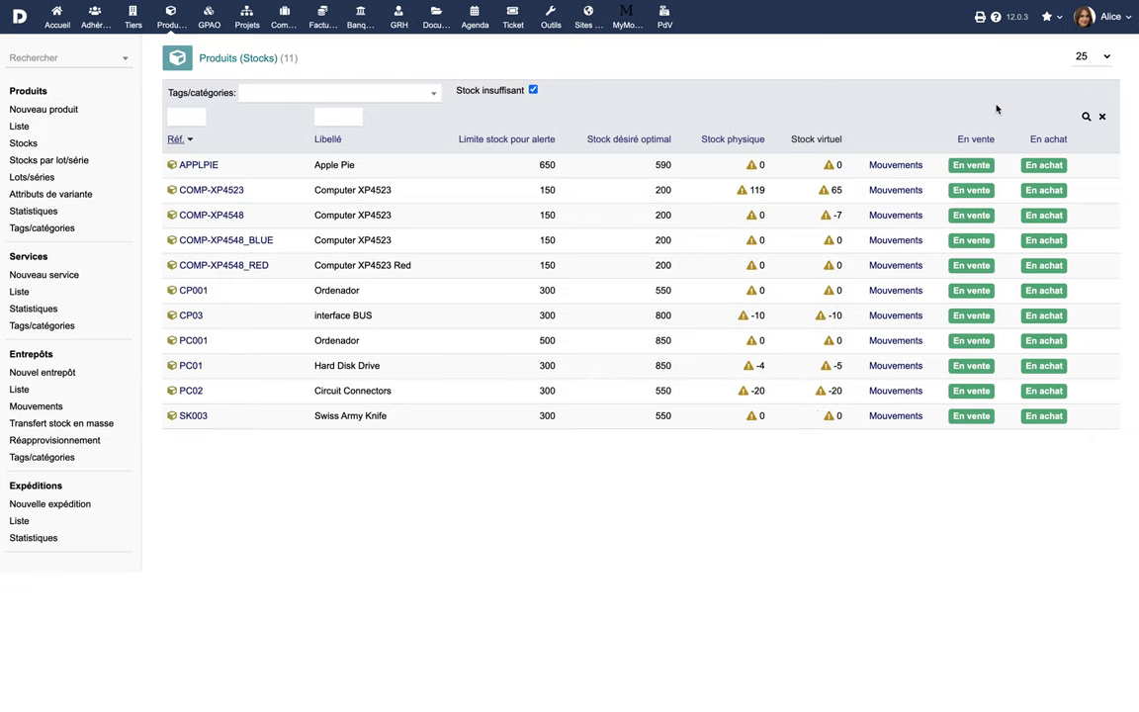
- Start a new warehouse with reference W001, and use "Le Sud-Est" as both short location name and description
click(56, 373)
text(W001)
click(407, 131)
text(Le Sud-Est)
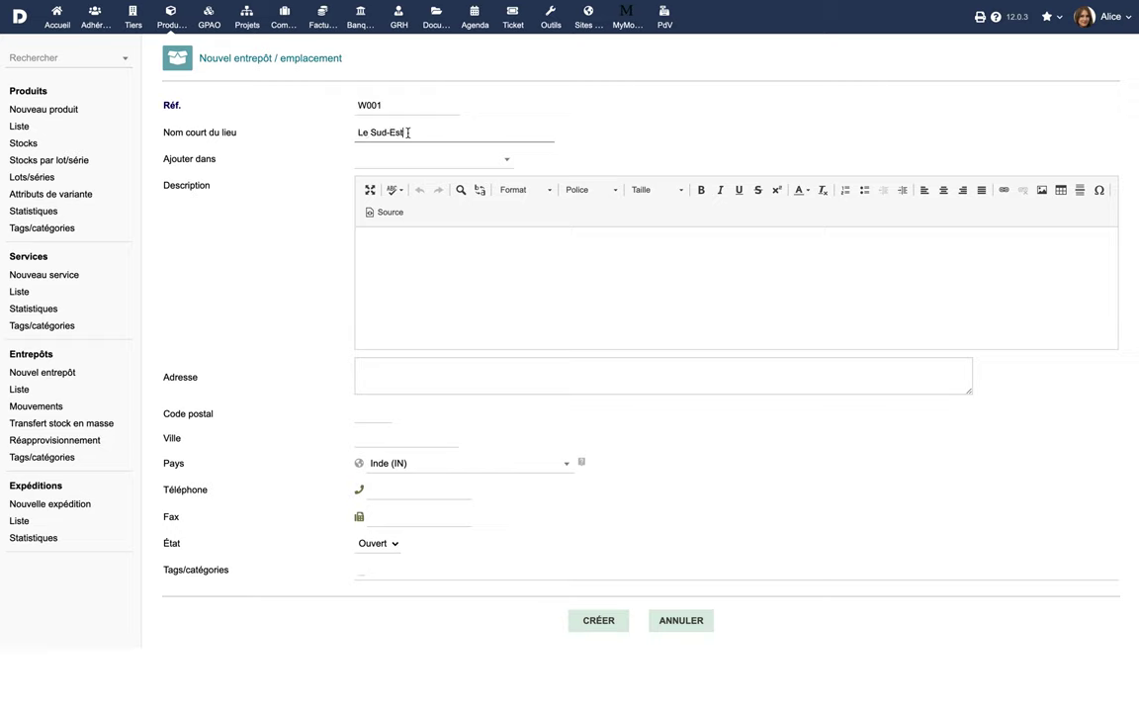
click(414, 241)
text(Le Sud-Est)
- Enter the warehouse's street address and postal code, accept the matching town suggestion, and create the warehouse
click(360, 363)
text(N)
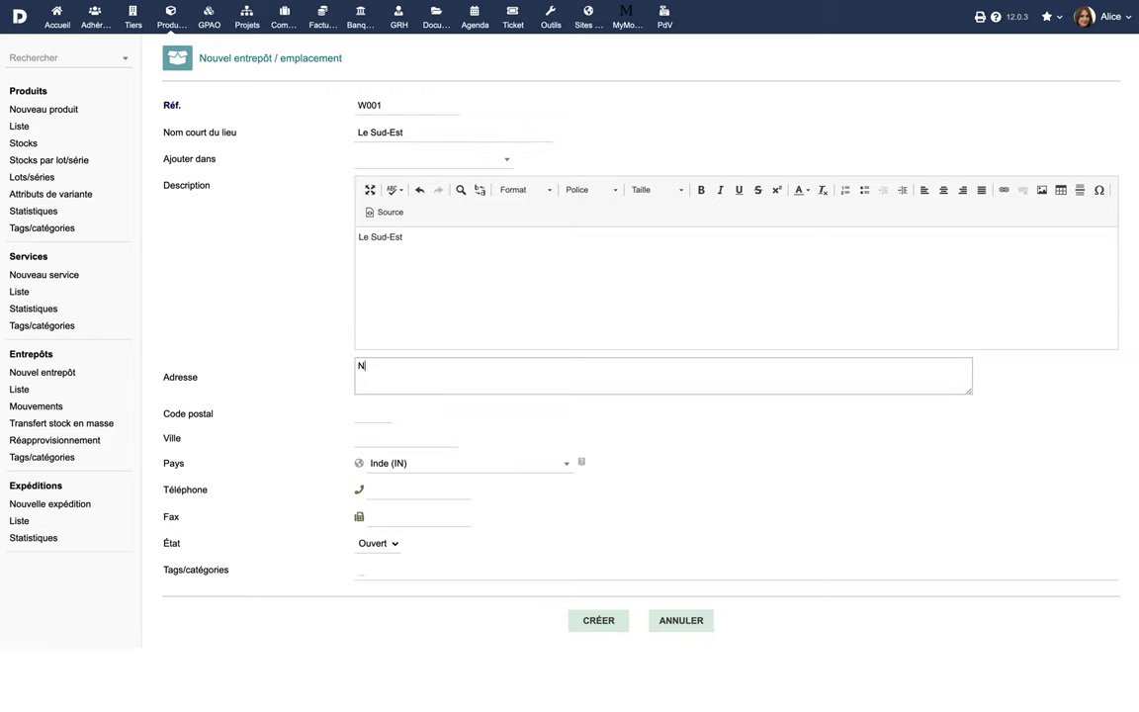
text(o. 1, Lexington Avenue)
click(364, 415)
text(08869)
click(385, 430)
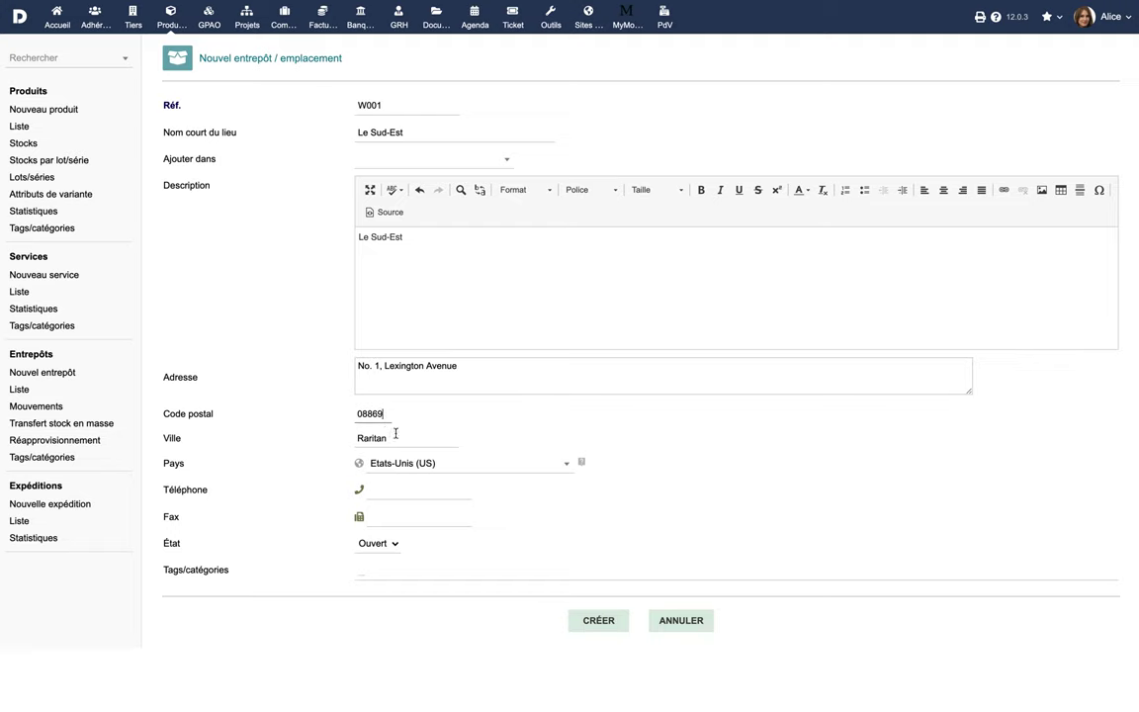
click(591, 620)
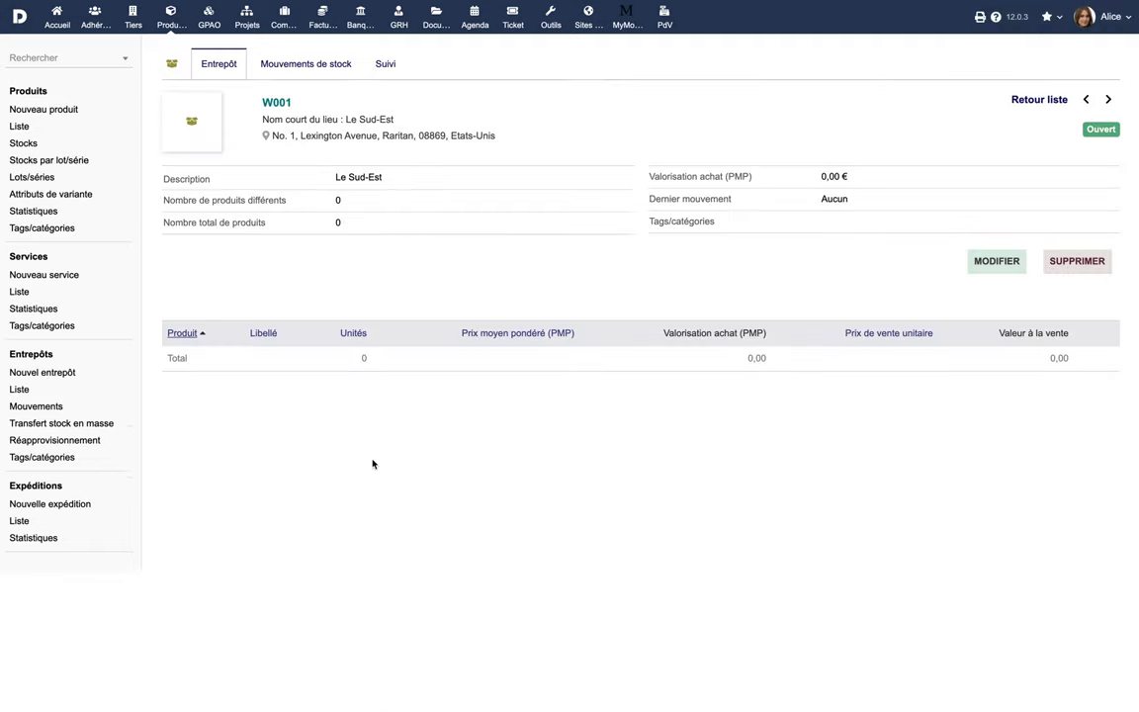
- Start a new product SK1001 with label and description "Couteau Suisse", and require lot/serial numbers for it
click(65, 110)
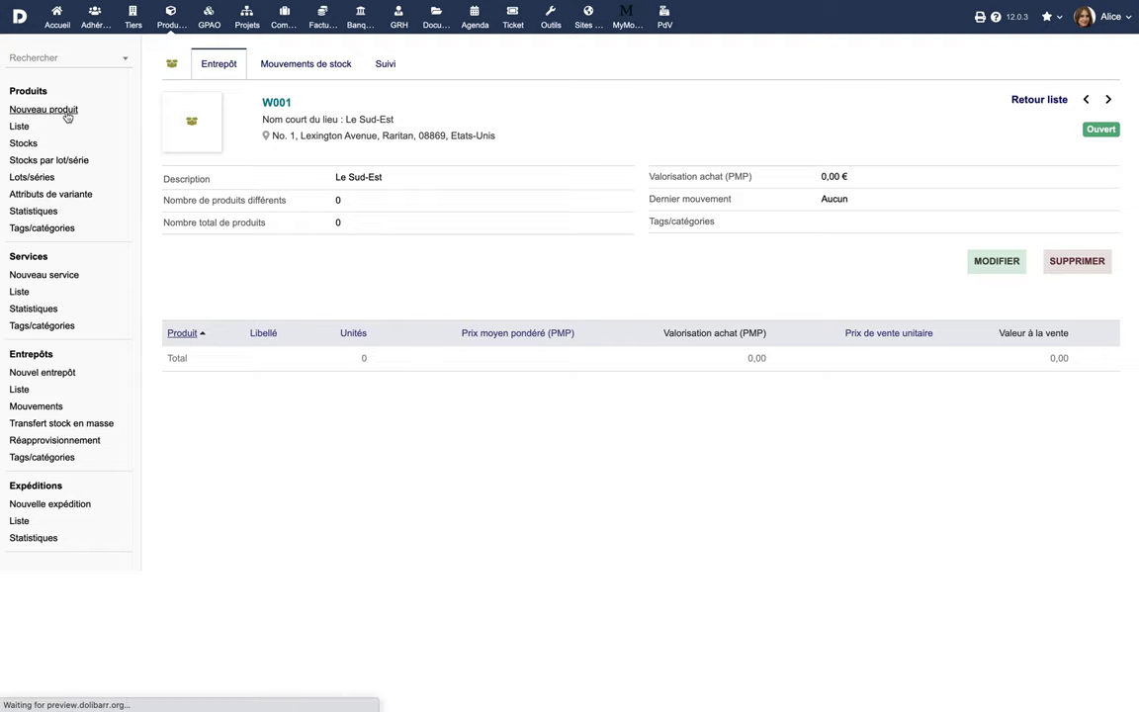
click(399, 107)
text(SK1001)
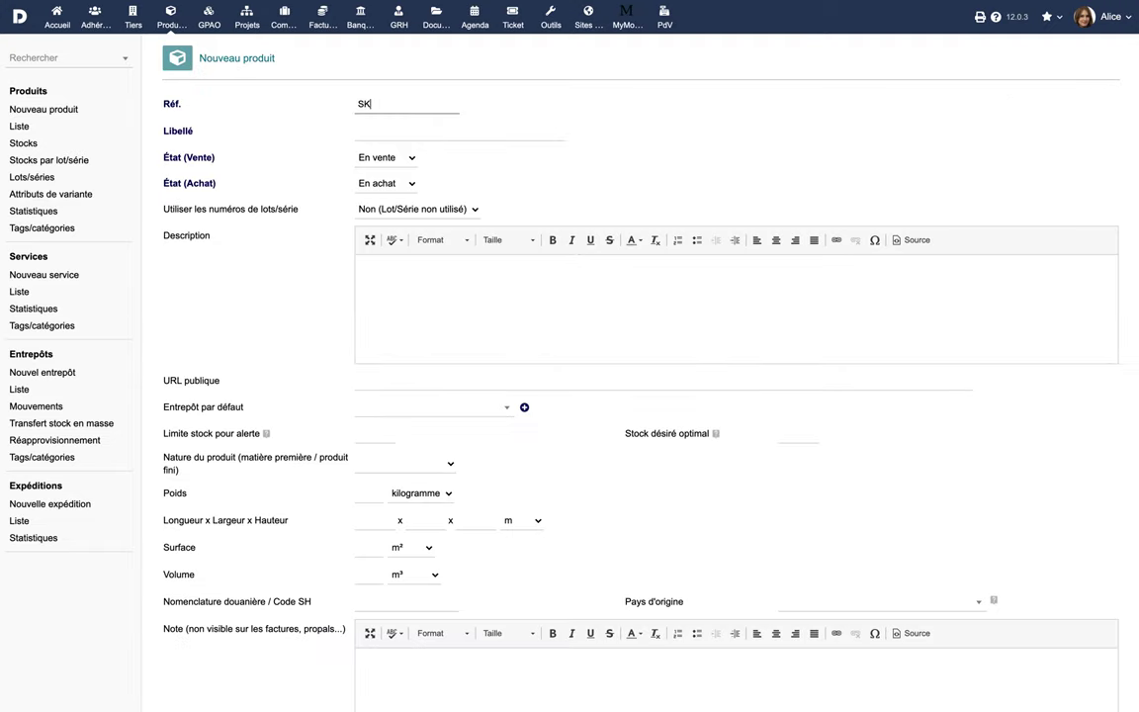
click(396, 133)
text(Couteau Suisse)
click(417, 209)
click(399, 222)
key(Tab)
text(Couteau Suisse)
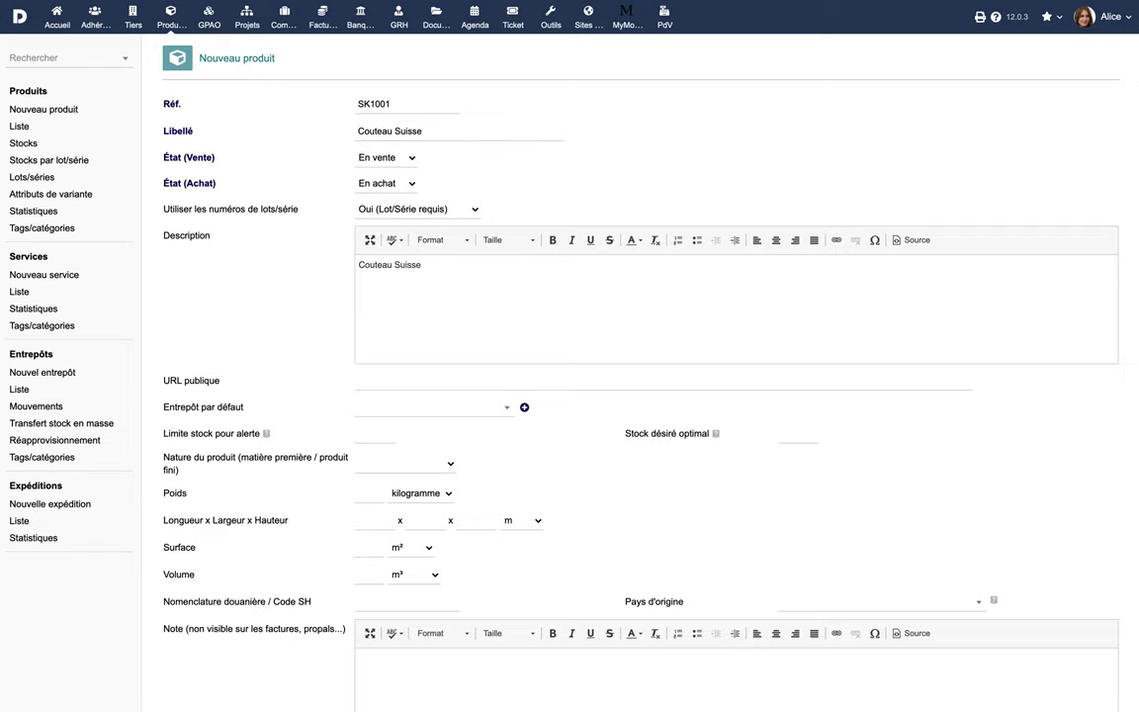
- Set the default warehouse to WAREHOUSEPARIS >> WR0001, alert limit 300 and optimal stock 550, and create the product
click(429, 409)
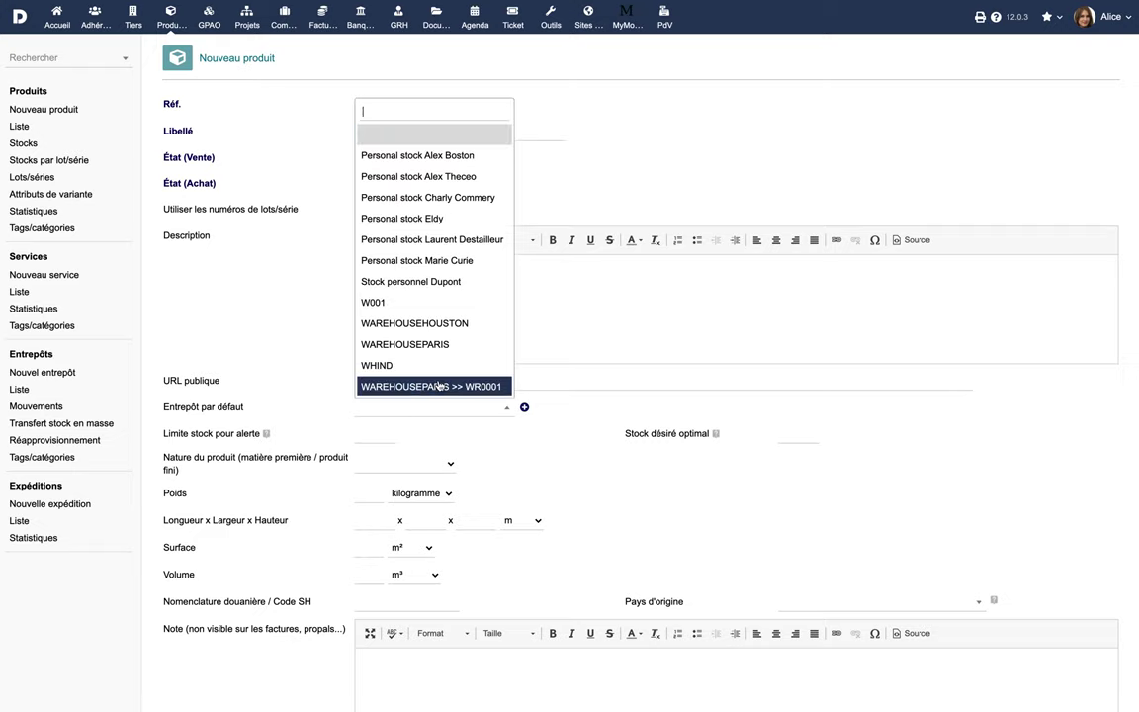
click(438, 385)
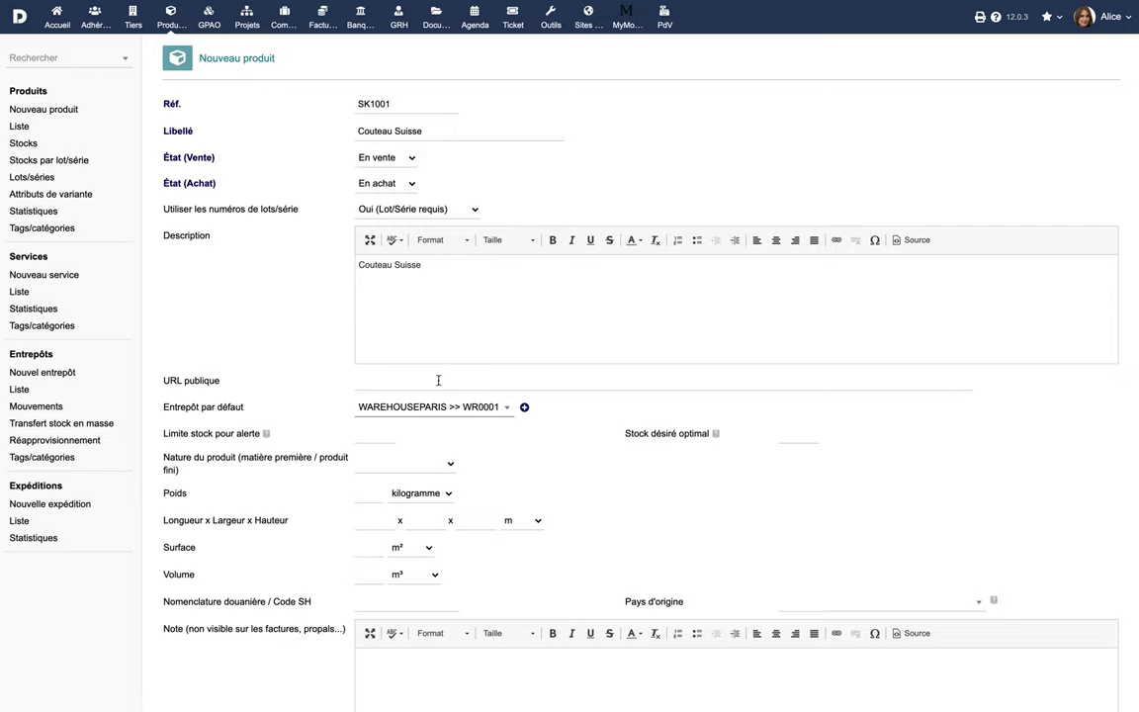
click(380, 436)
text(300)
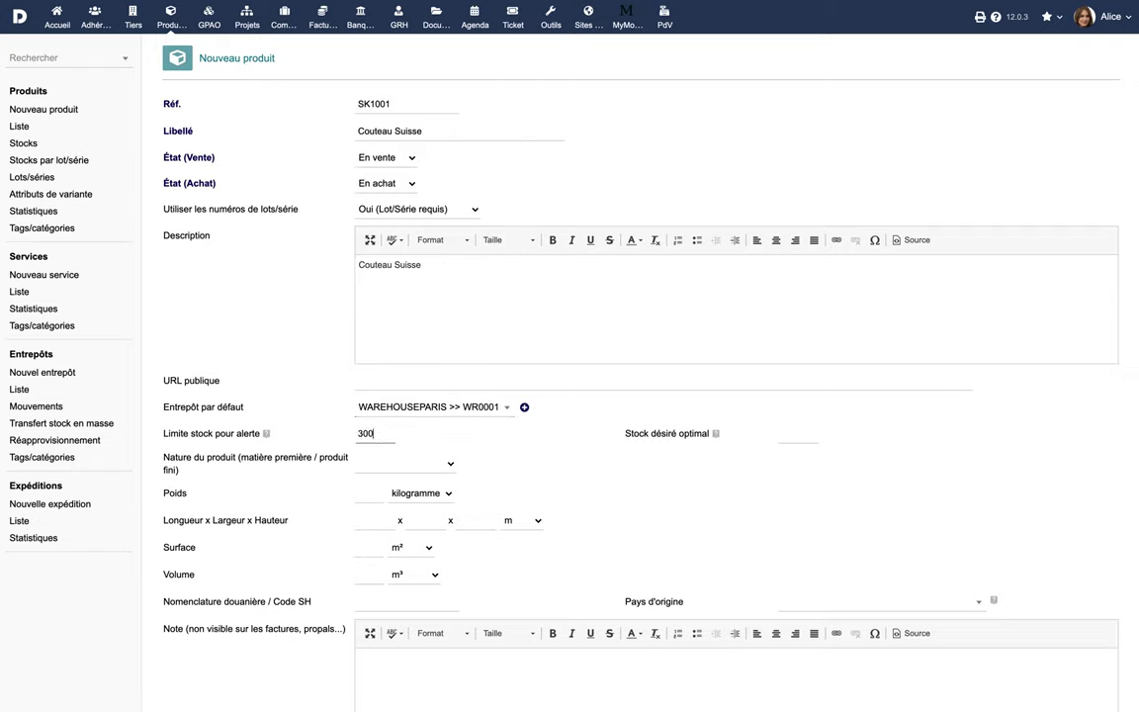
click(793, 440)
text(550)
scroll(767, 477, down, 5)
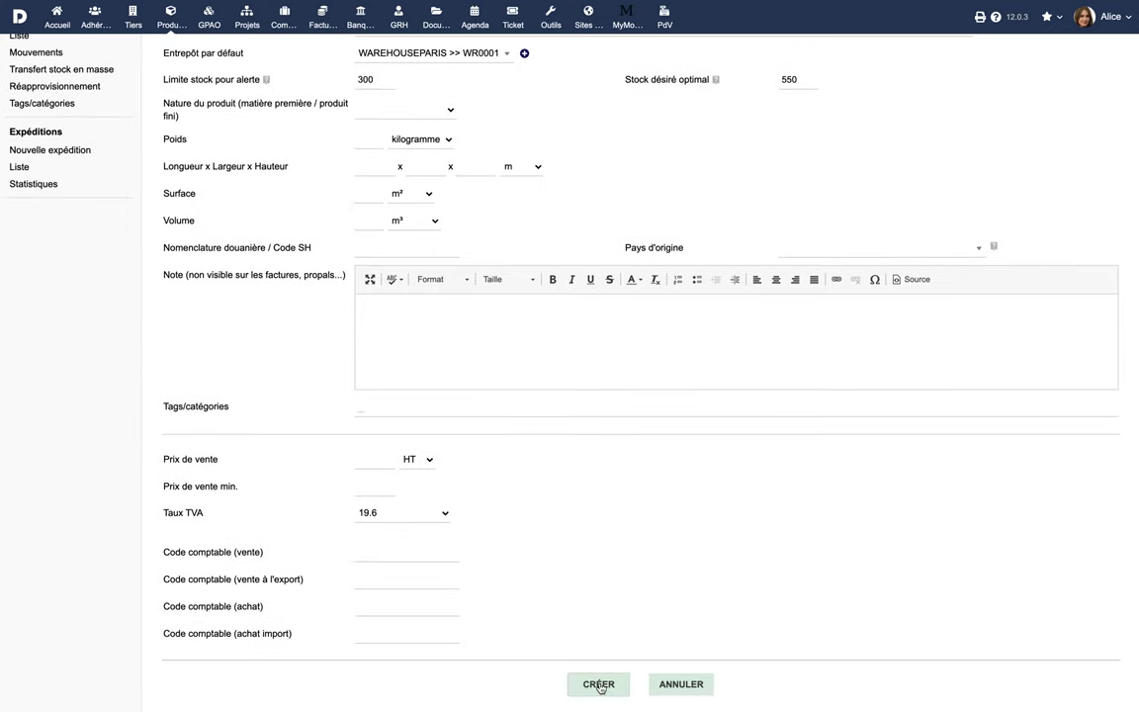
click(597, 684)
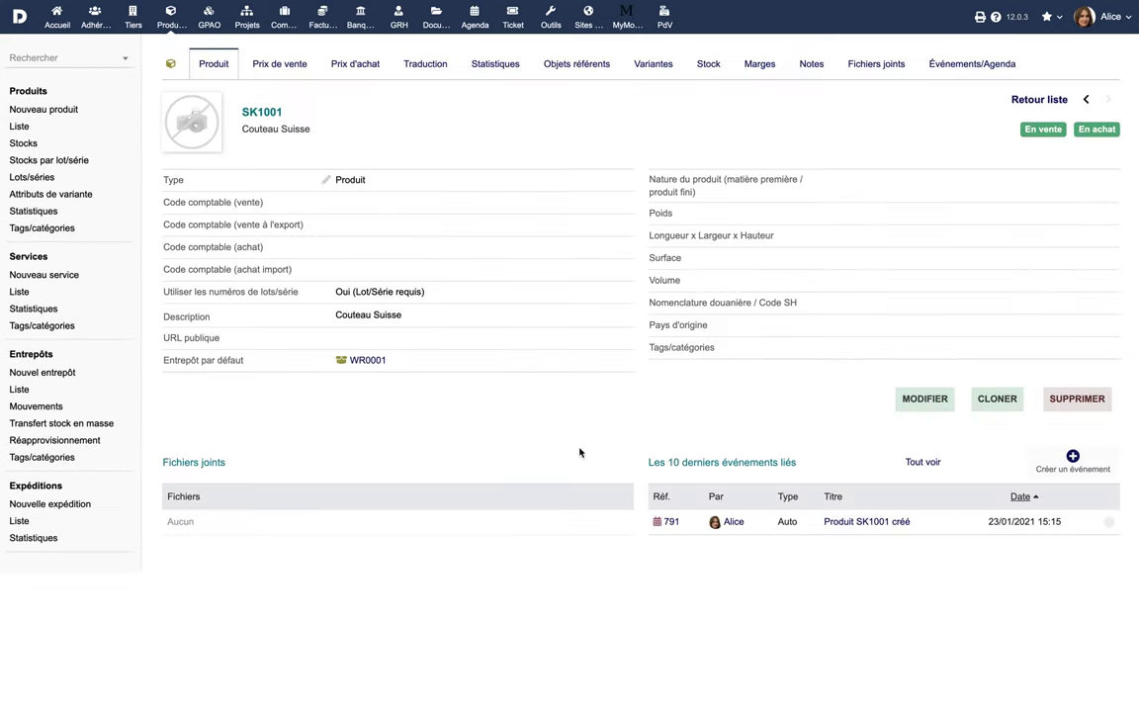
- Examine the product stock details, reading the explanations of physical and virtual stock for COMP-XP4523
click(708, 63)
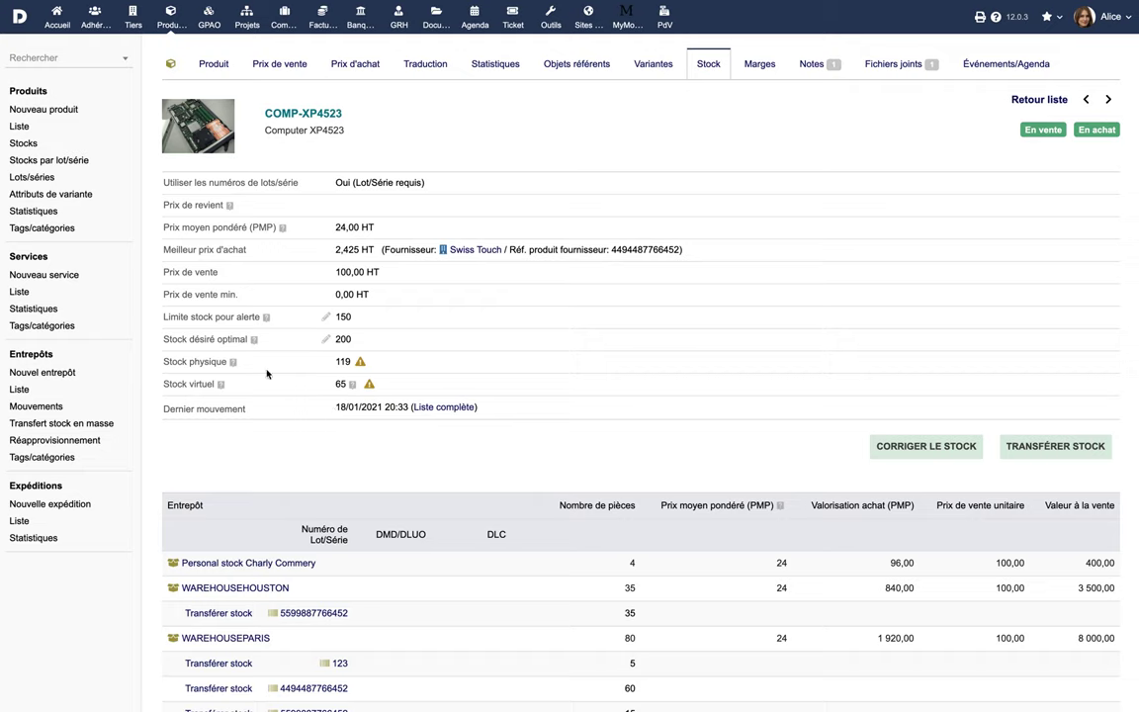
mouse_move(234, 362)
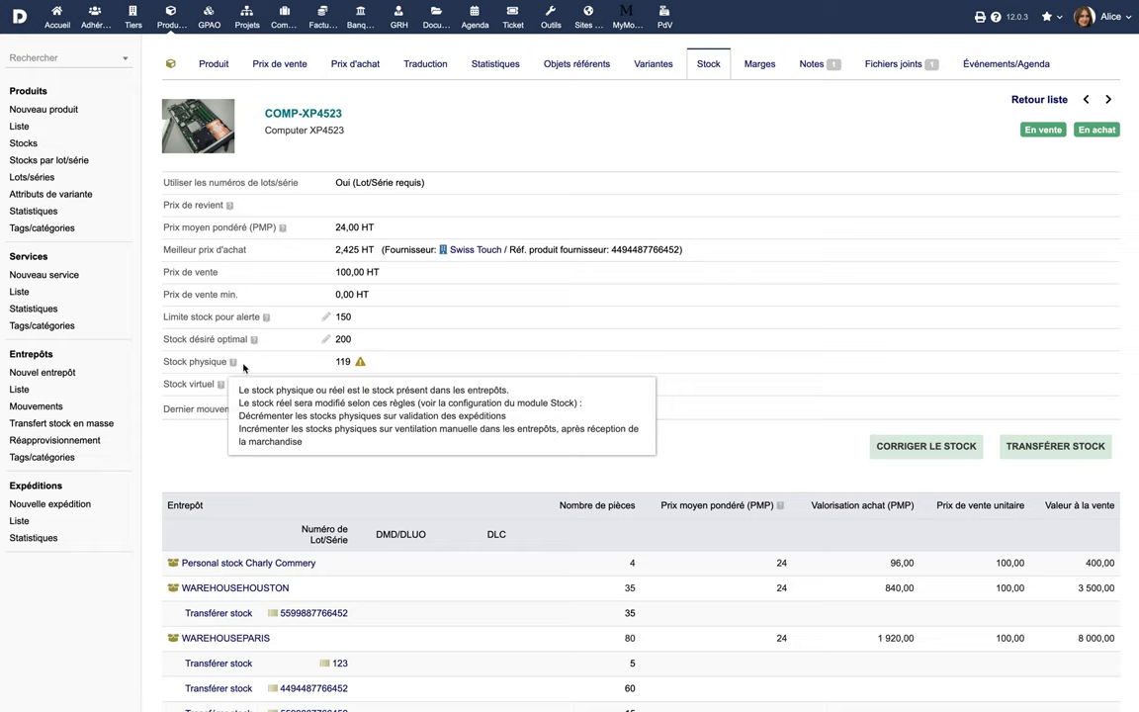
mouse_move(221, 384)
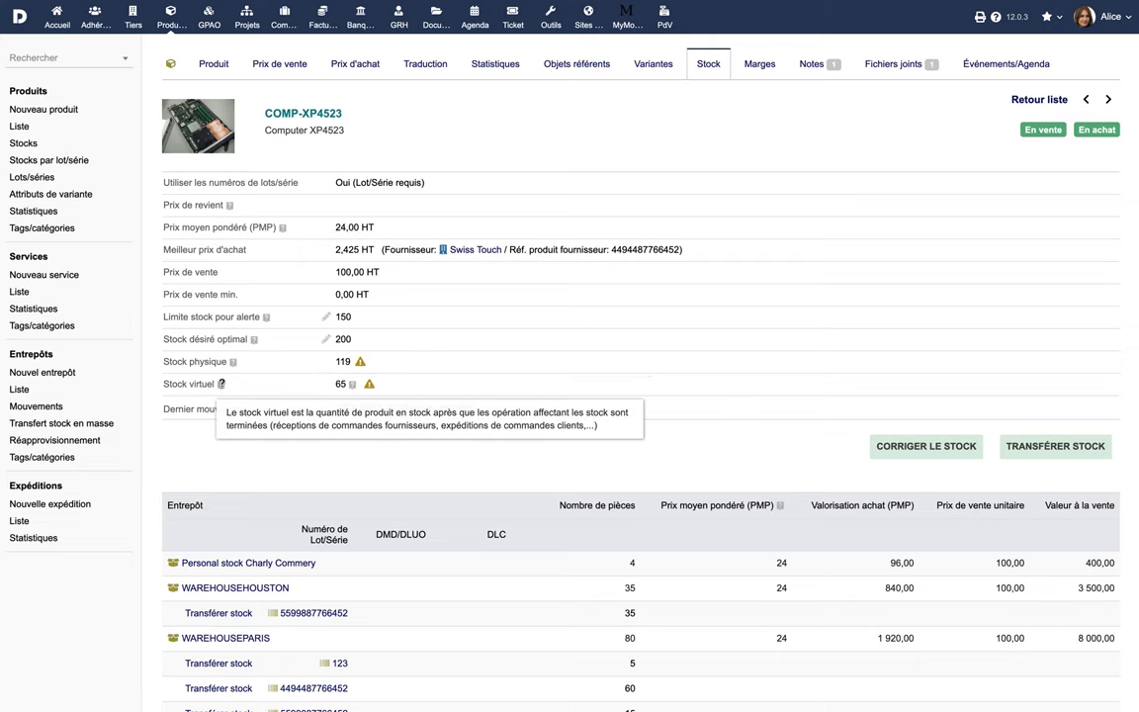
mouse_move(349, 384)
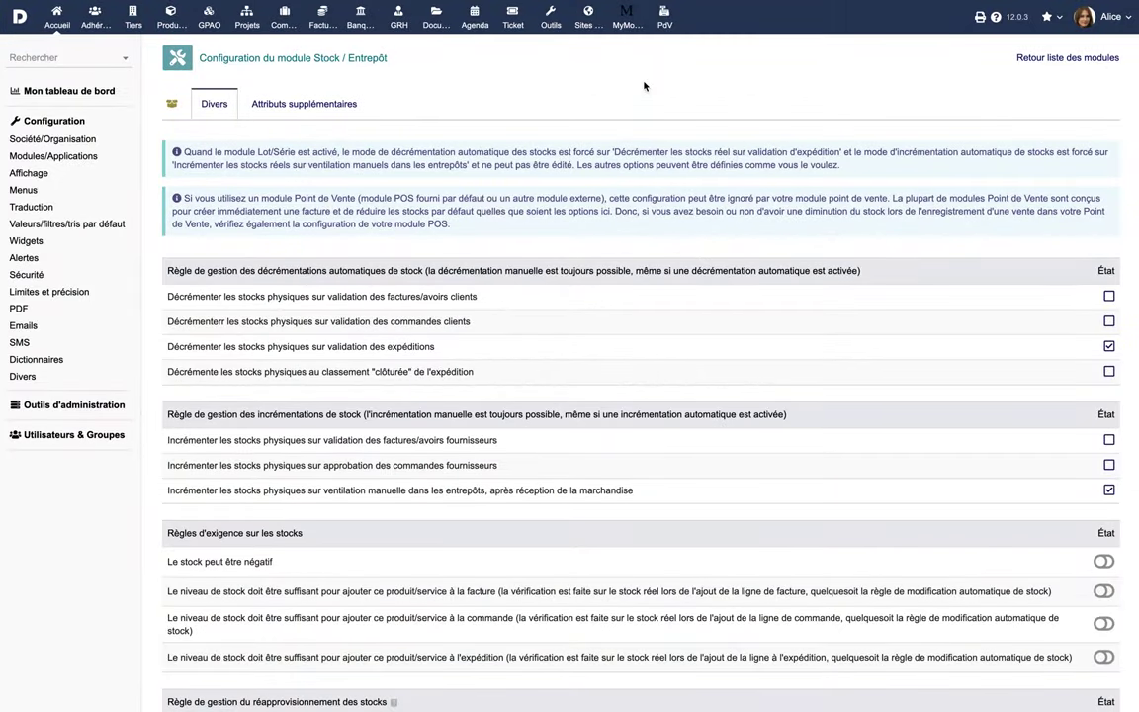
- Enable all four stock requirement rules in the Stock module setup, and use virtual stock by default for replenishment
scroll(643, 87, down, 3)
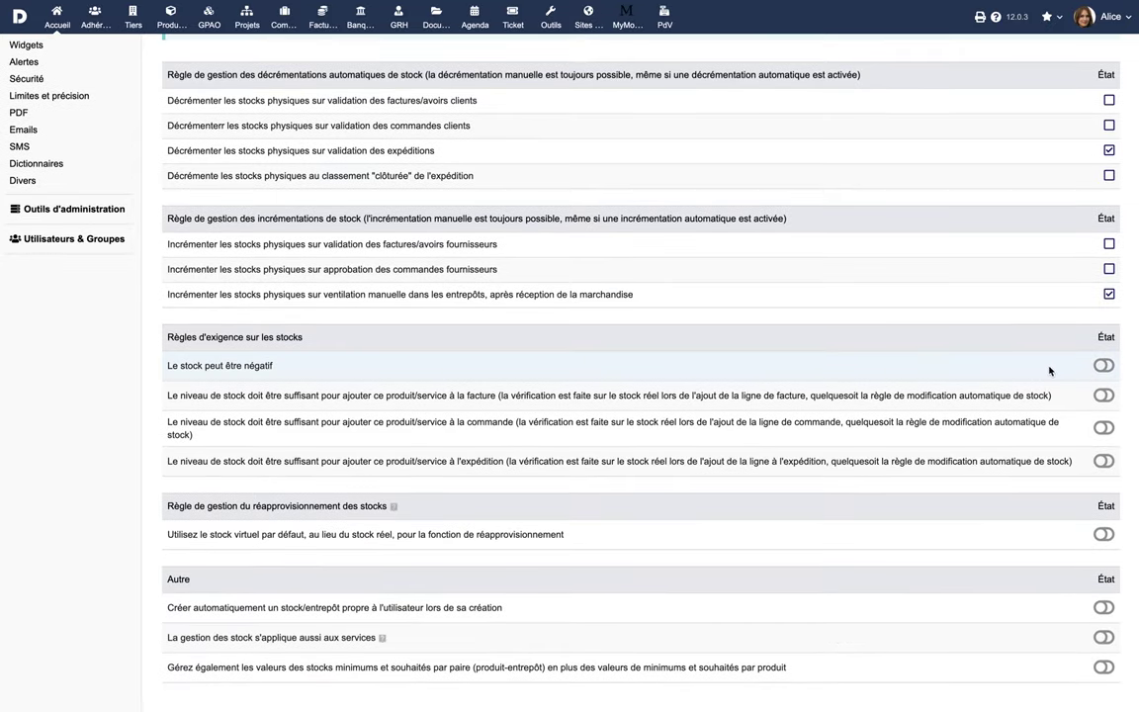
click(1103, 366)
click(1103, 396)
click(1103, 427)
click(1103, 461)
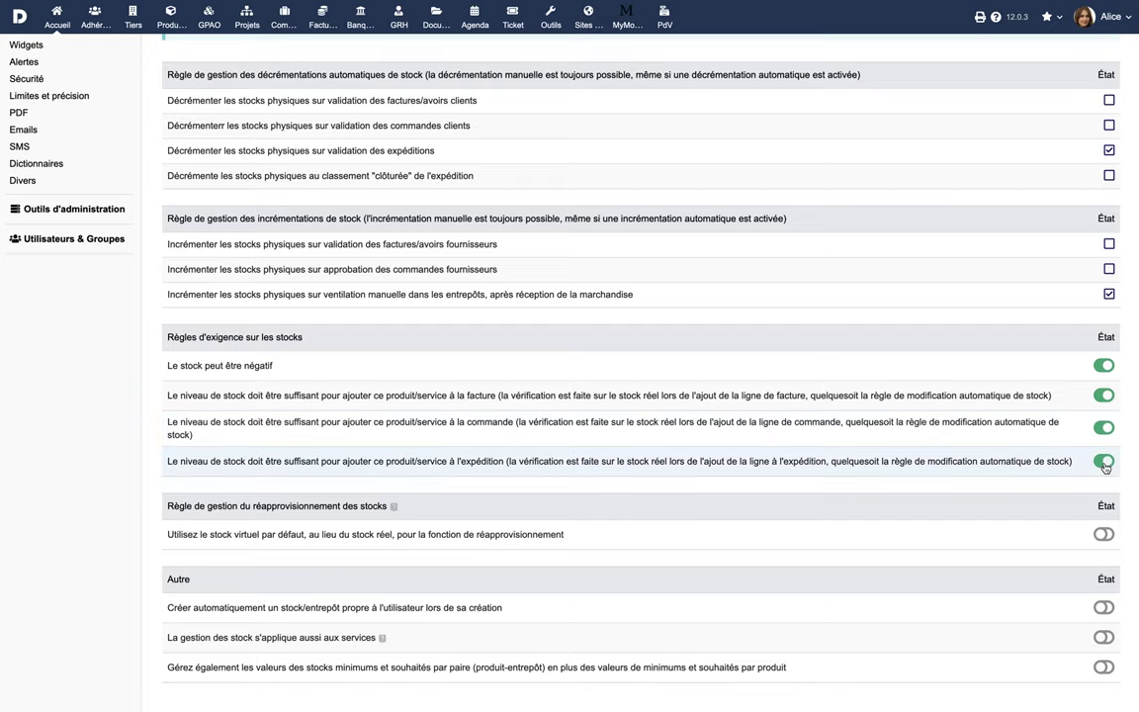
click(1103, 535)
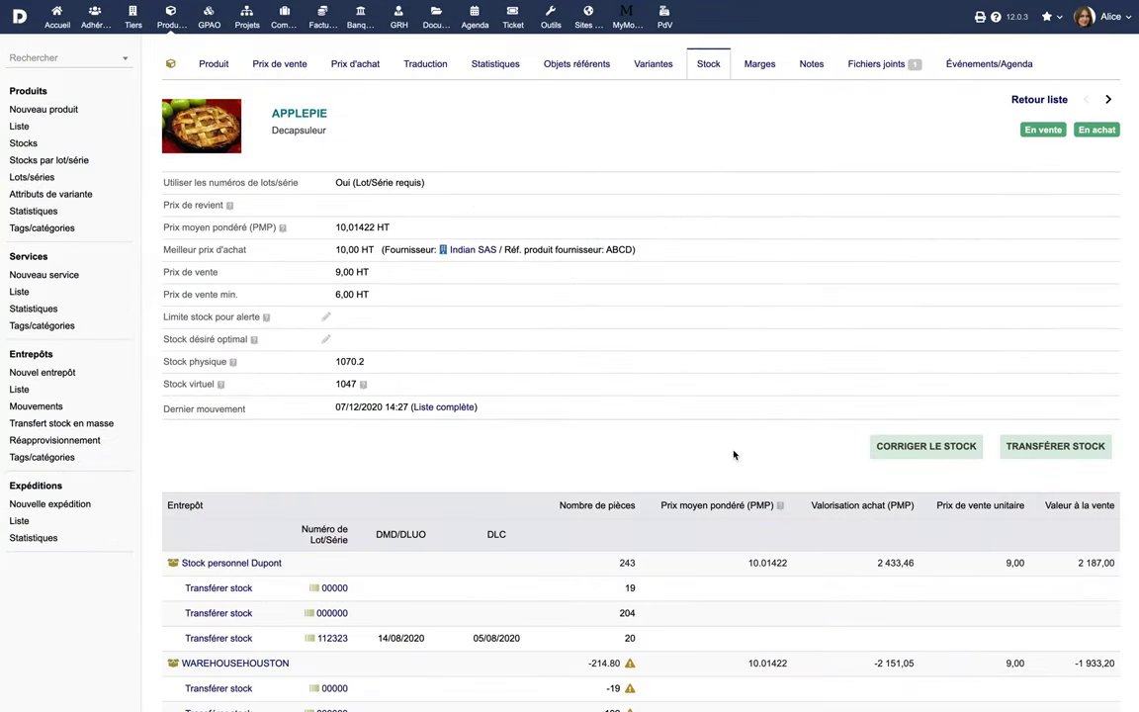
- Start a stock correction for APPLEPIE in warehouse WR004 with the operation set to Ajouter
click(883, 450)
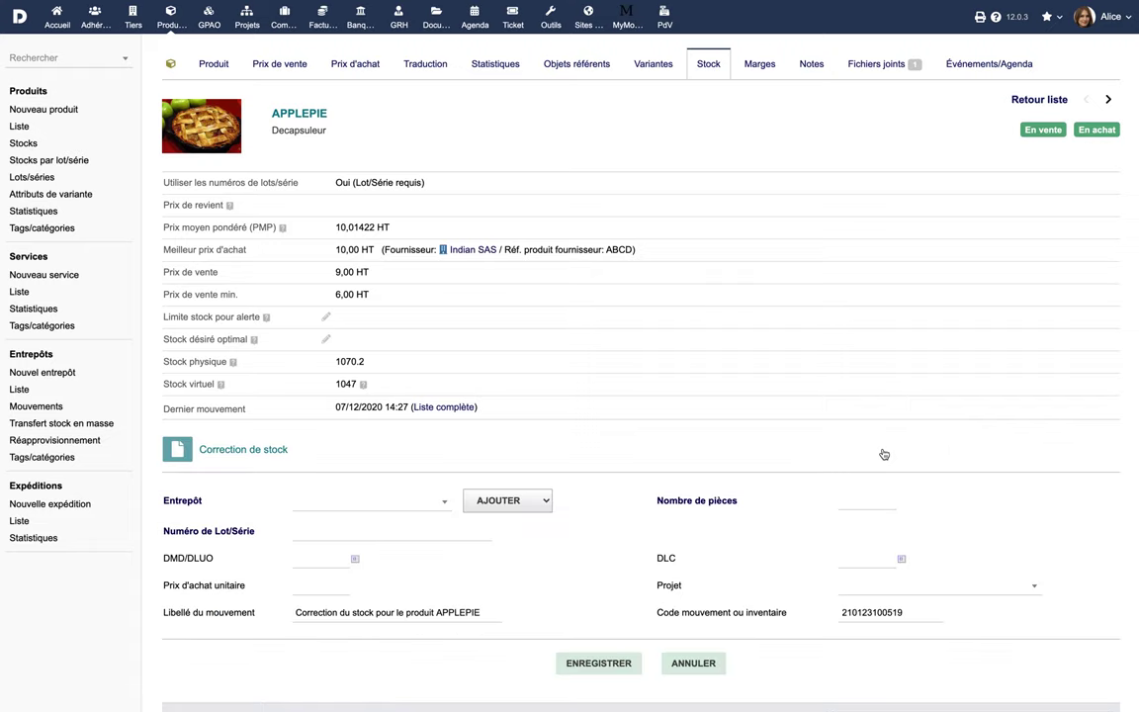
click(409, 505)
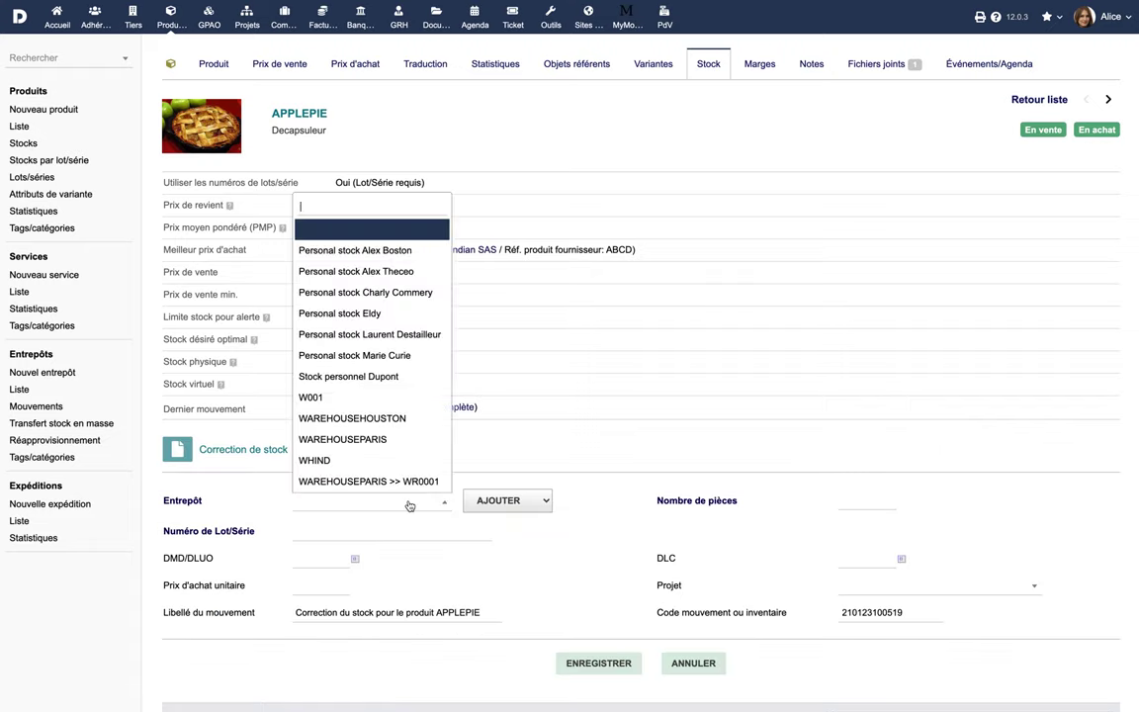
scroll(383, 477, down, 1)
click(381, 477)
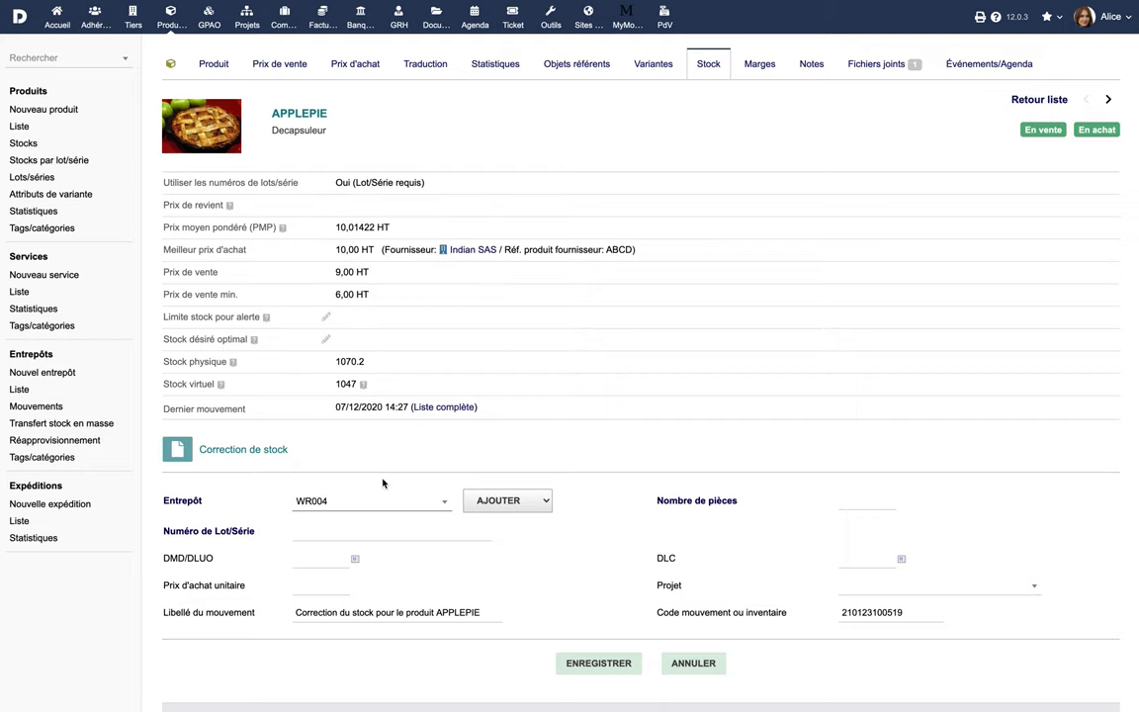
click(504, 501)
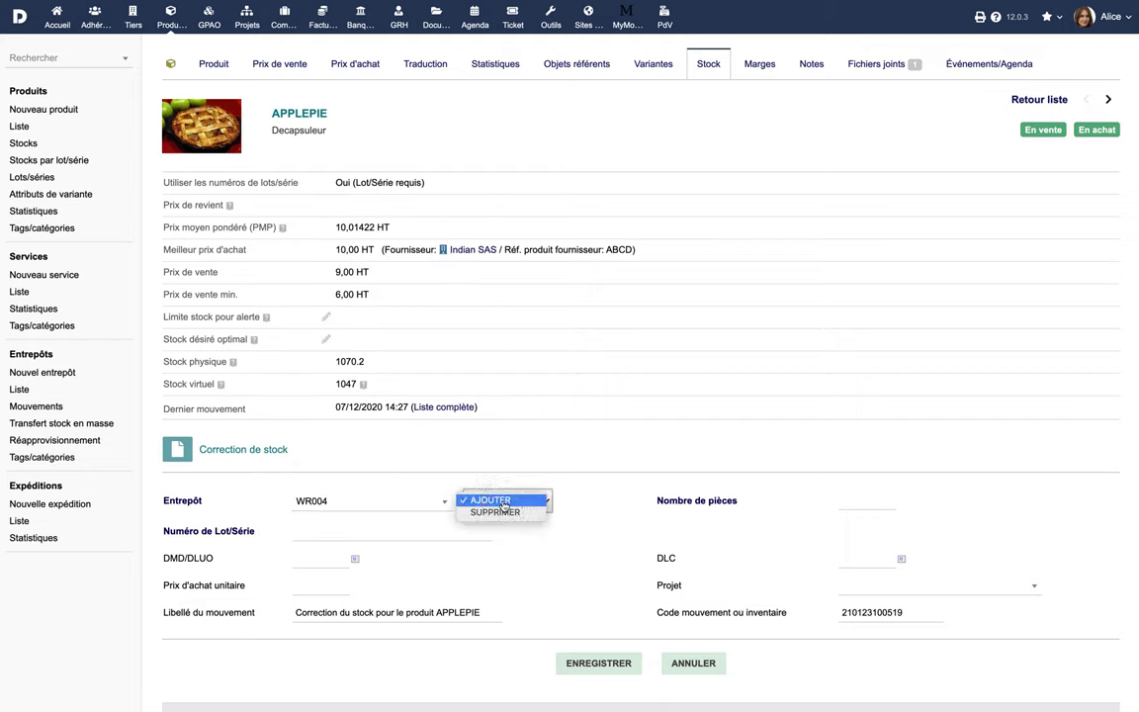
click(503, 504)
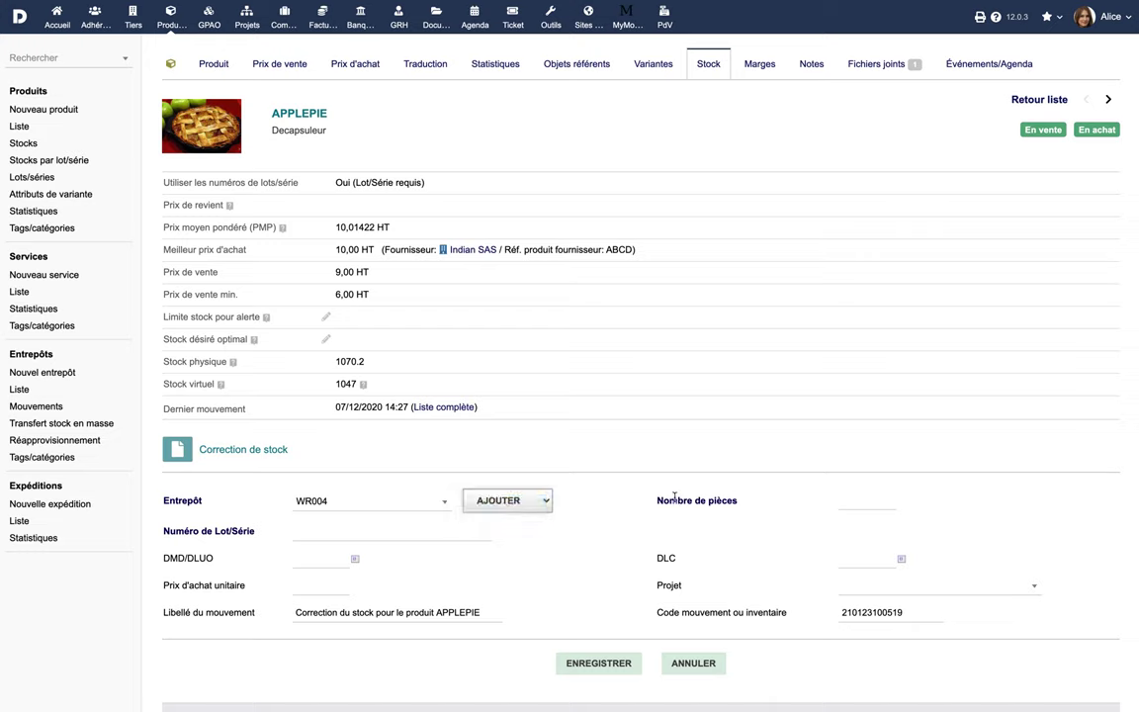
- Set the stock correction's number of pieces to 25 and its unit purchase price to 12
click(850, 501)
text(25)
click(327, 586)
text(12)
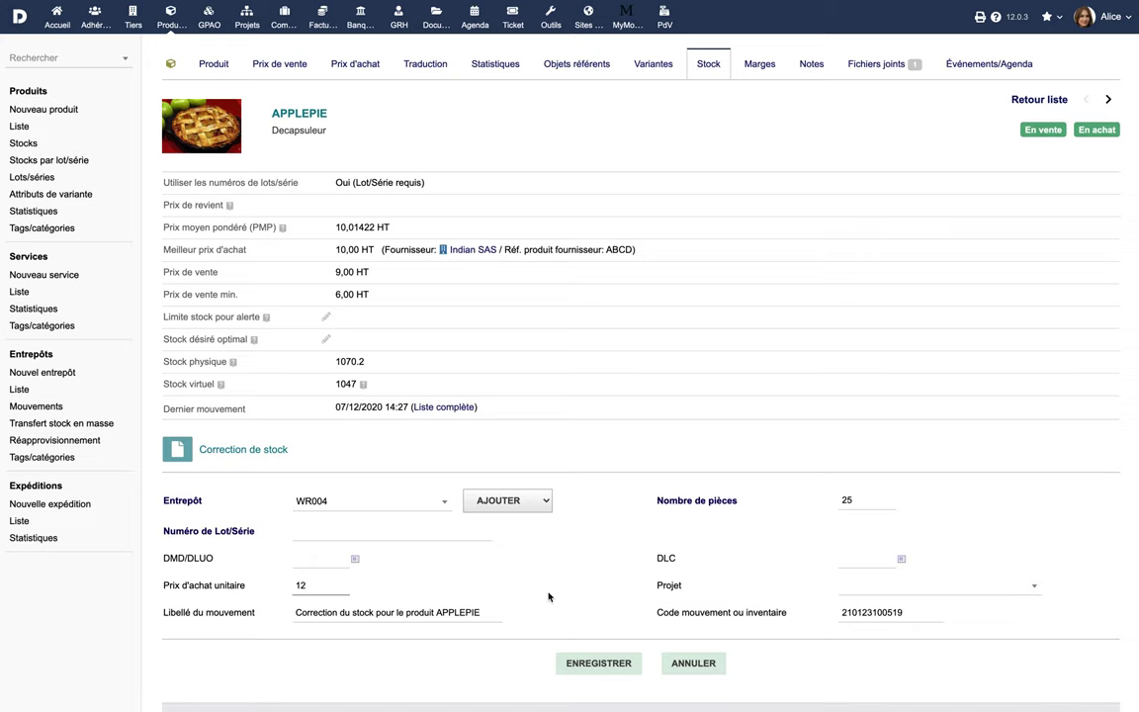
- Link the stock correction to project PJ1912-0005, set its lot/serial number to 12445, and save it
click(873, 587)
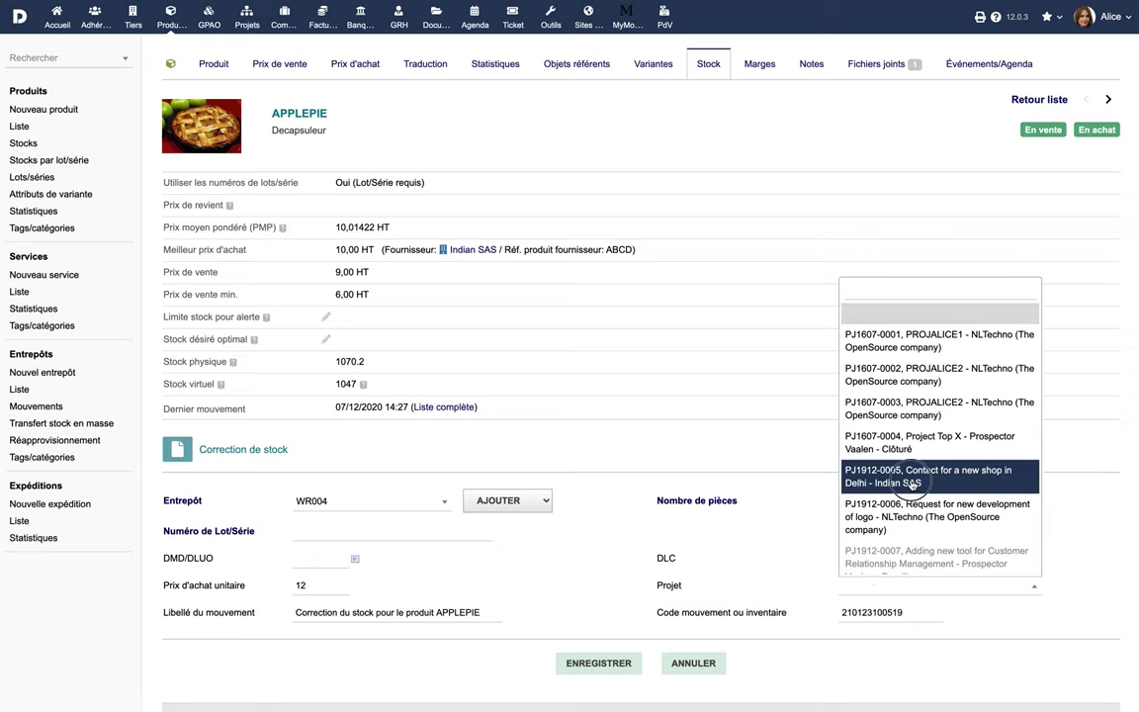
click(911, 478)
click(453, 532)
text(12445)
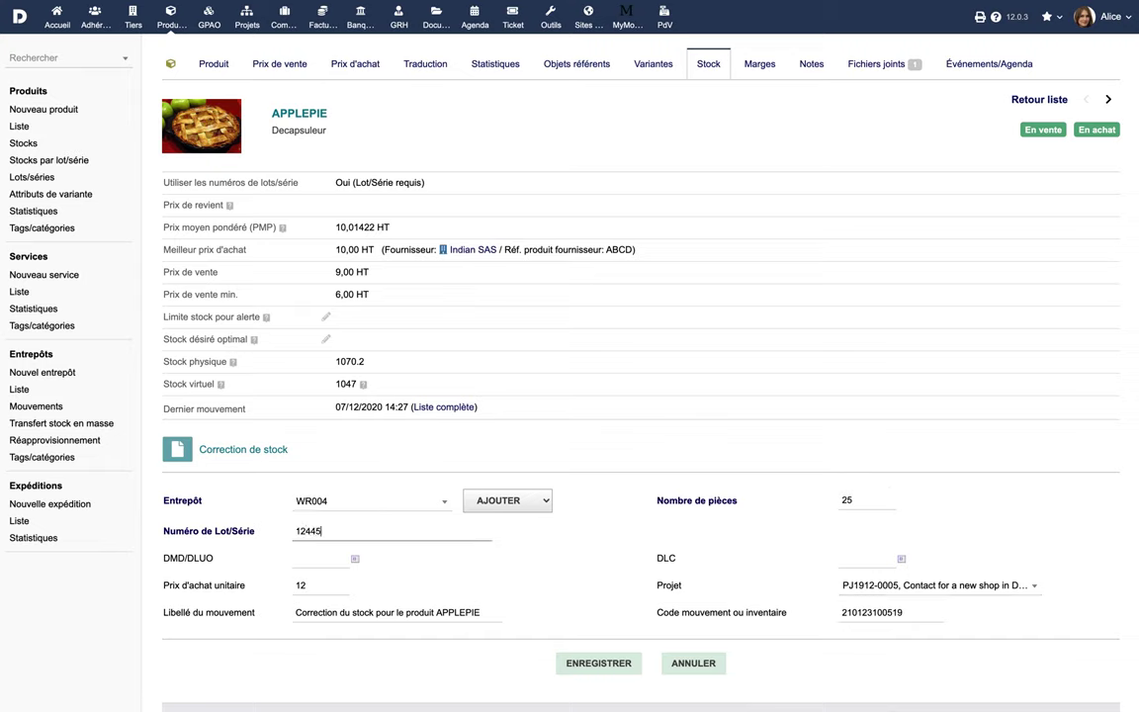
click(598, 663)
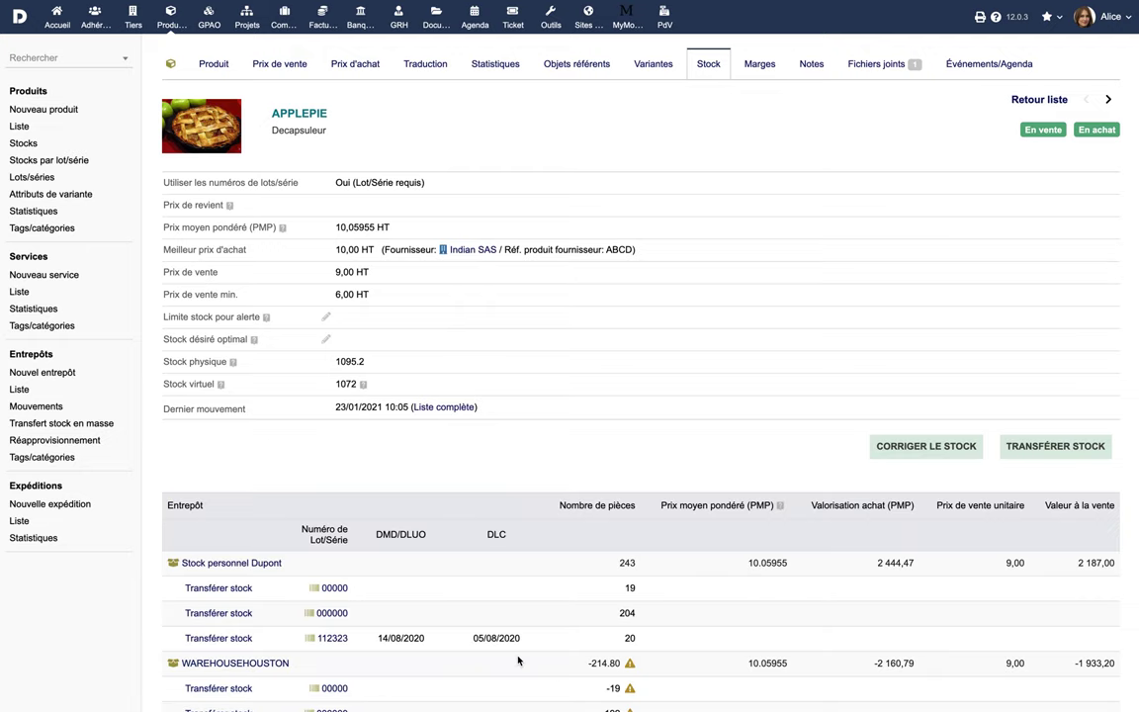
- Start a stock transfer for APPLEPIE from warehouse WR004 to WAREHOUSEPARIS >> WR0001
click(1053, 445)
click(449, 499)
scroll(450, 464, down, 1)
click(450, 476)
click(895, 499)
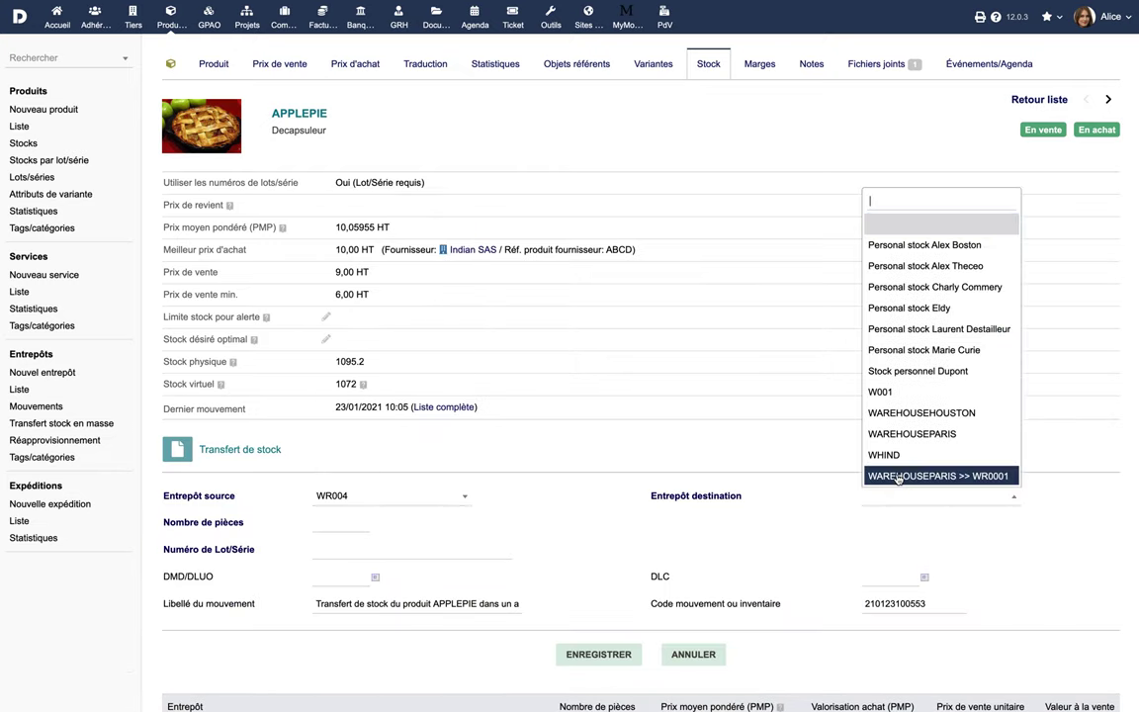
click(897, 476)
- Set the transfer to 20 pieces with lot/serial number 12445, and save it
click(347, 521)
text(2)
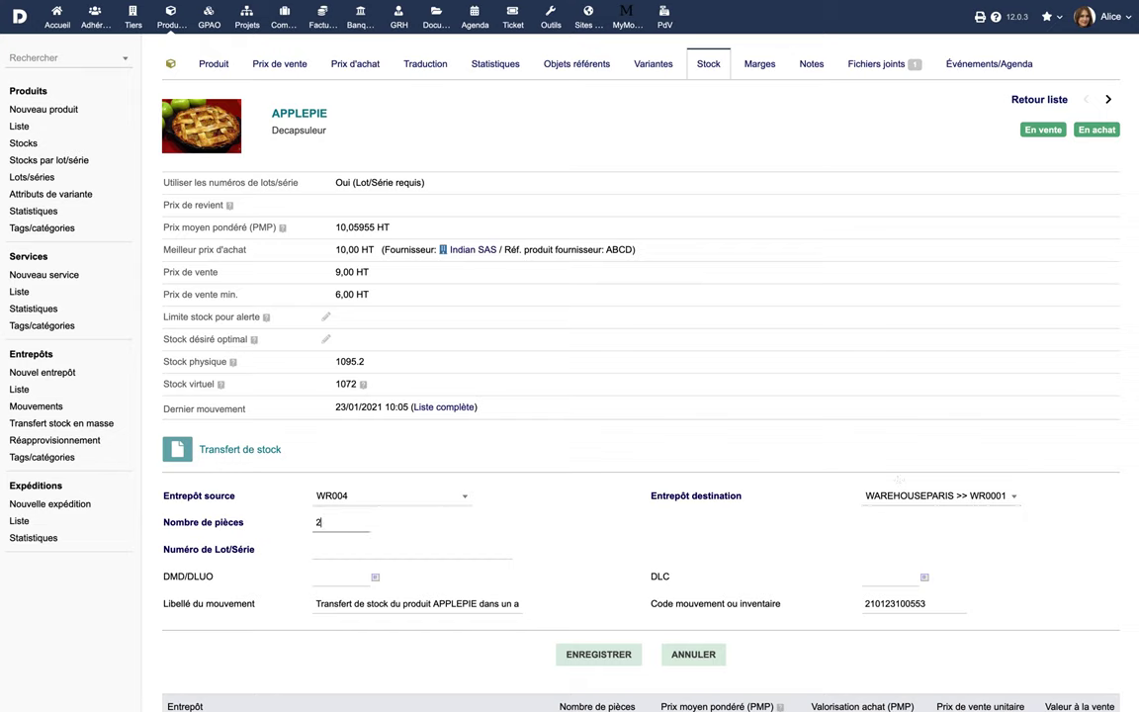
text(0)
click(336, 548)
text(12445)
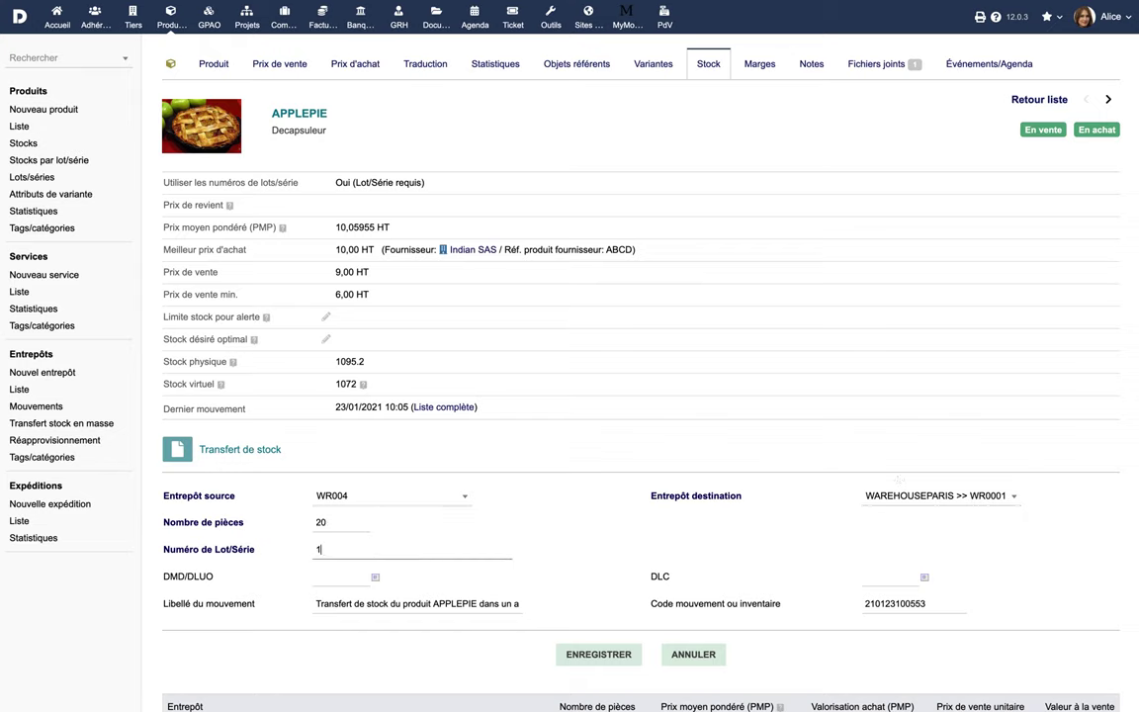
click(589, 652)
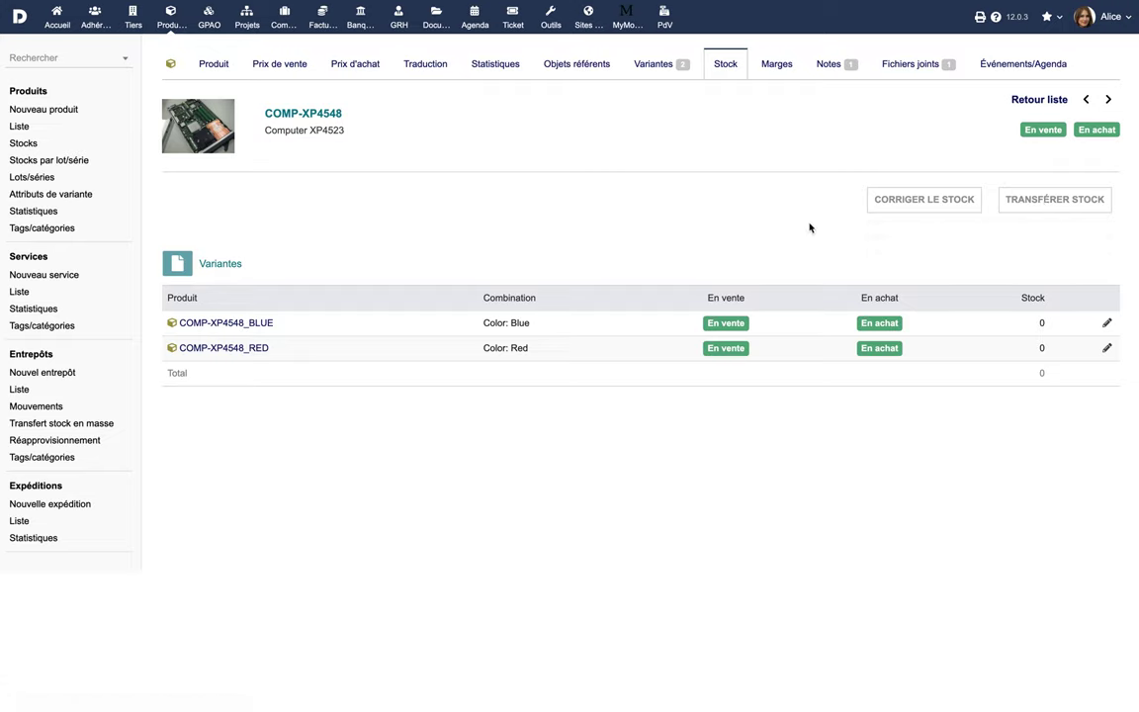
- View the stock movements list, and start a mass stock transfer line for product APPLEPIE with lot 12445
click(40, 407)
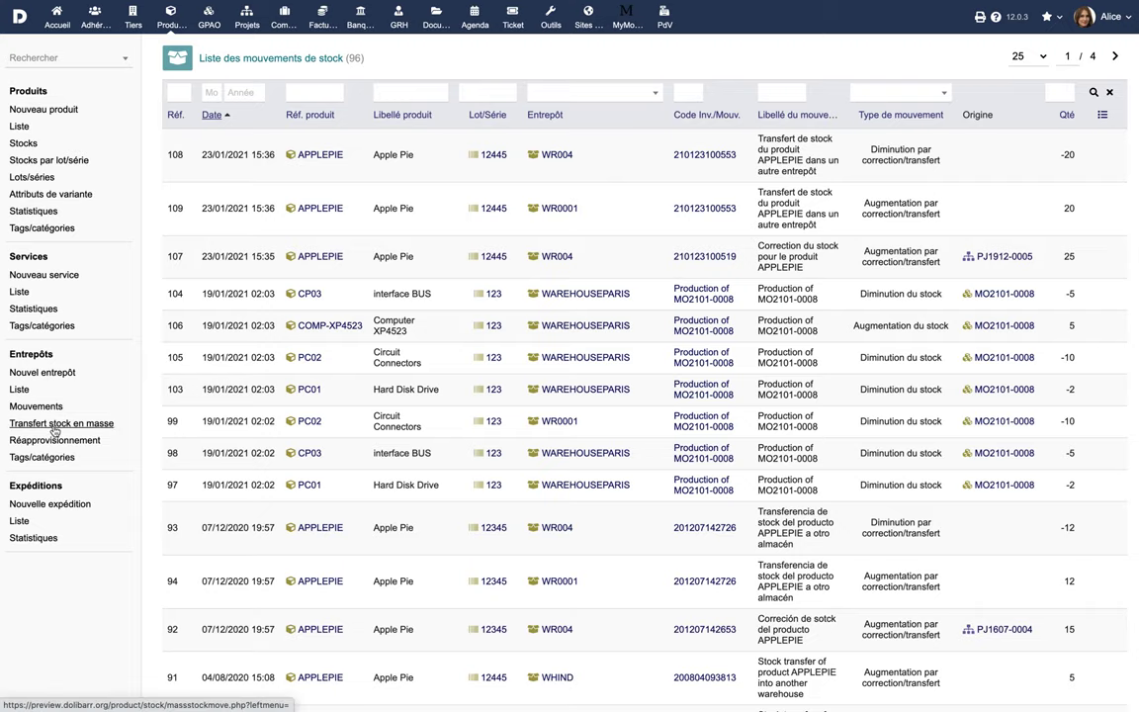
click(55, 426)
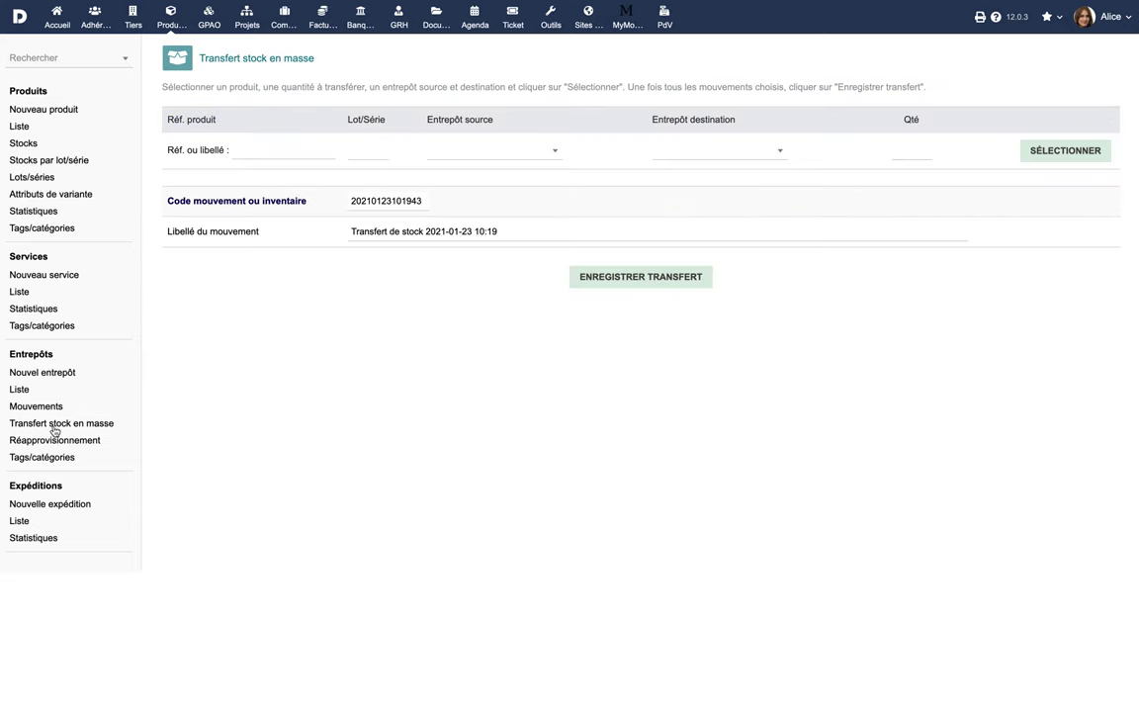
click(257, 147)
text(APPLEPIE)
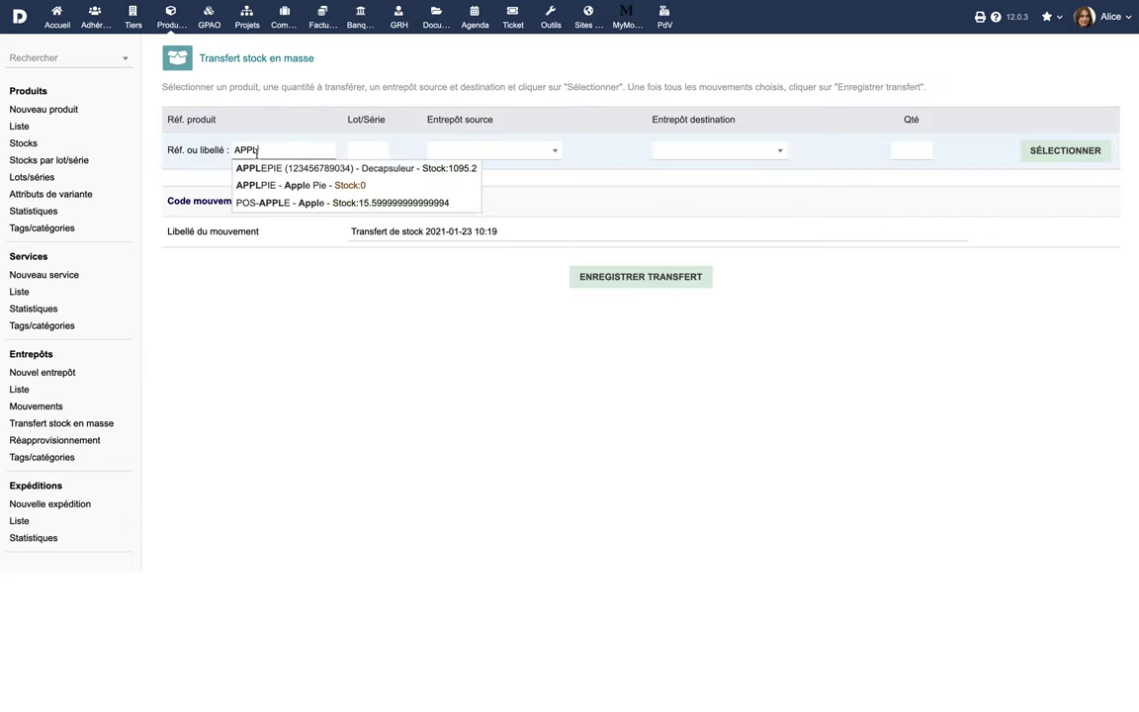
click(370, 147)
text(124)
- Set the mass transfer line's source warehouse to WR0001 under WAREHOUSEPARIS and its destination to the "Stock personnel" warehouse
click(467, 150)
scroll(464, 375, down, 2)
click(465, 442)
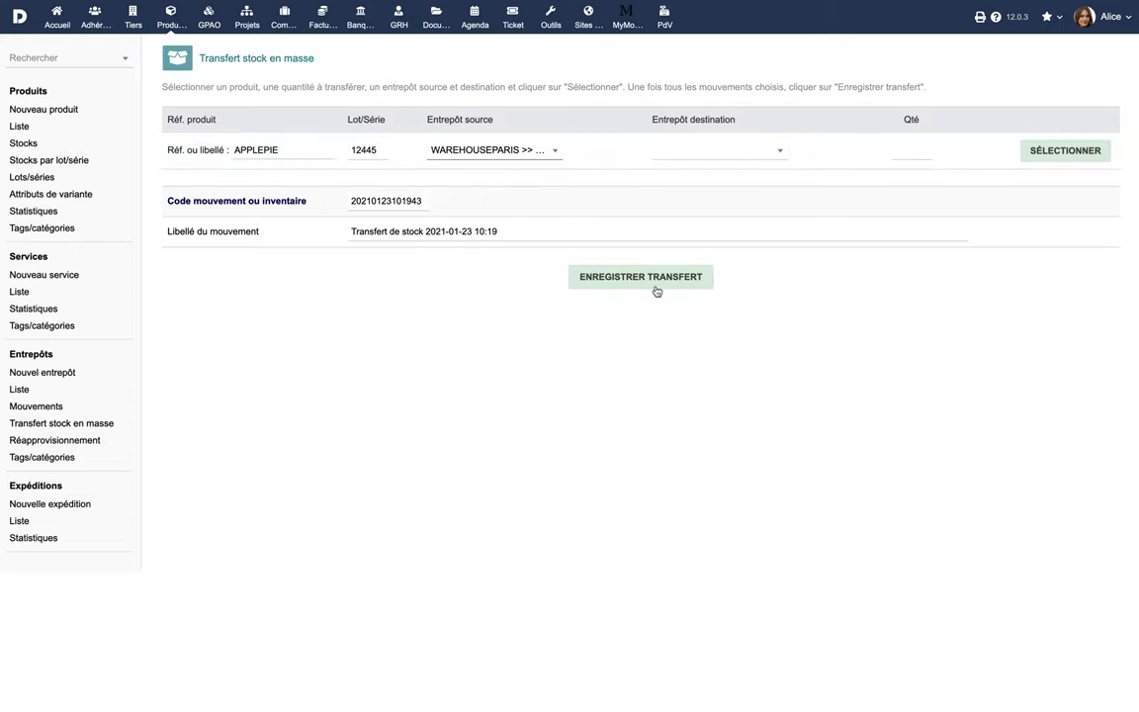
click(729, 152)
click(722, 367)
- Set the mass transfer quantity to 25, add the line, and record the transfer
click(904, 149)
text(25)
click(1024, 152)
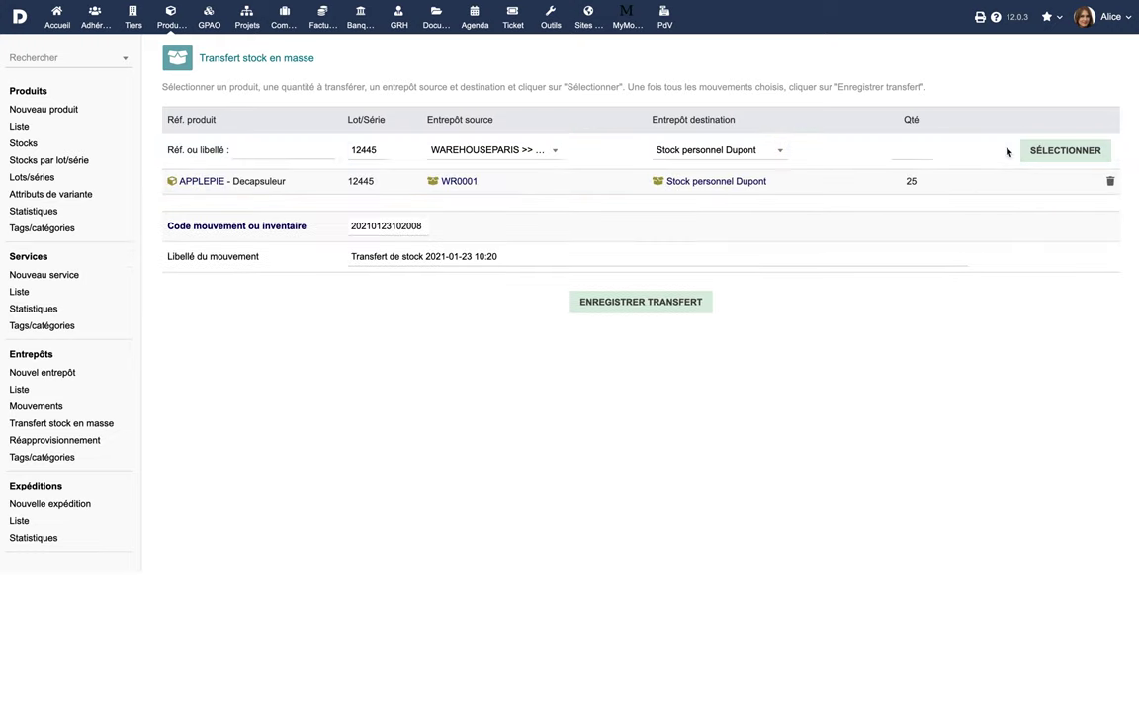
click(640, 301)
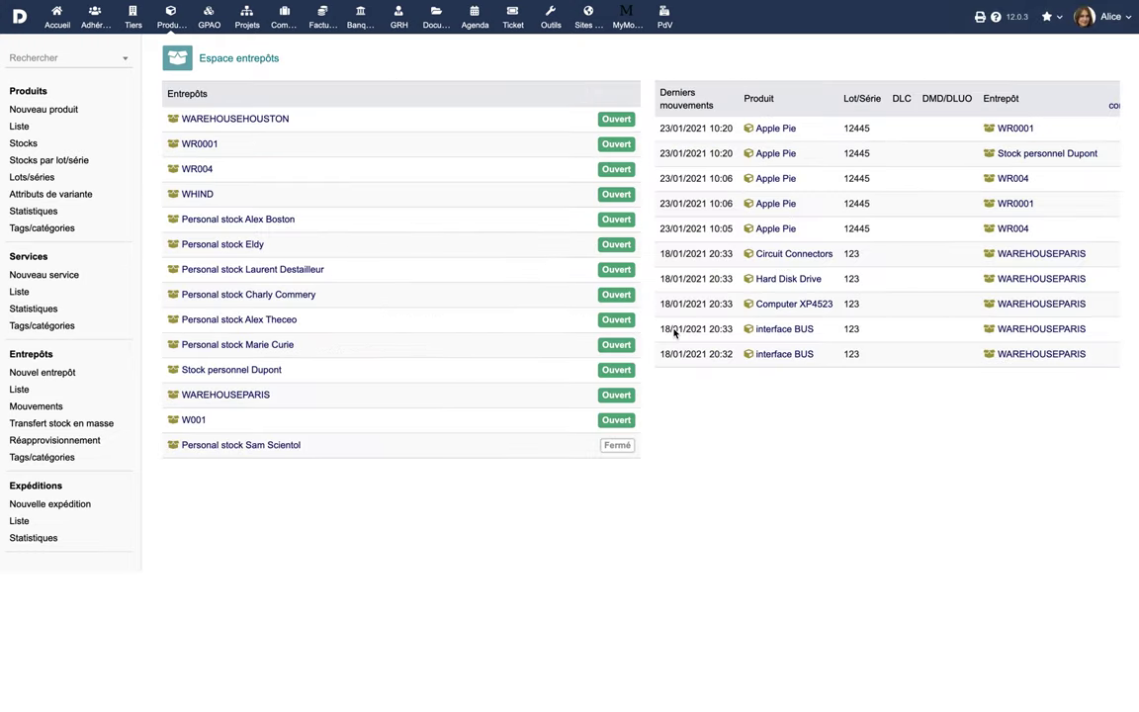
- Create a replenishment order for 35 units of COMP-XP4523 using Swiss Touch's supplier price of 2,5 €/Unité for 2 Unités
click(86, 441)
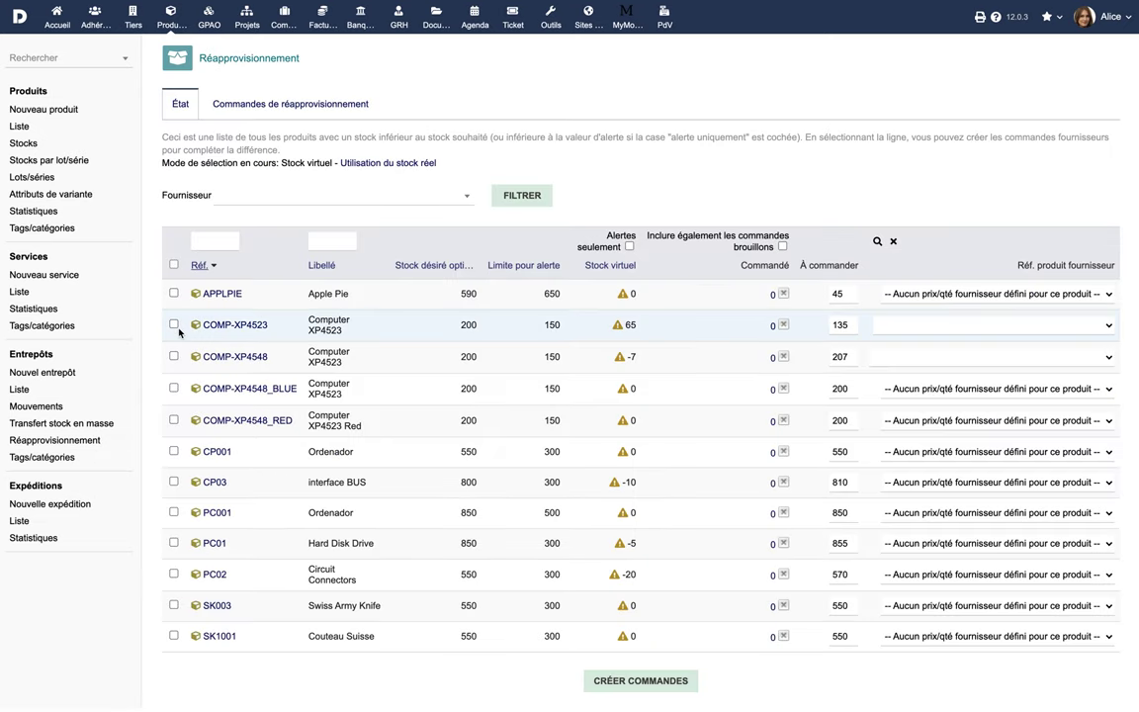
click(173, 324)
double_click(850, 325)
text(35)
click(907, 325)
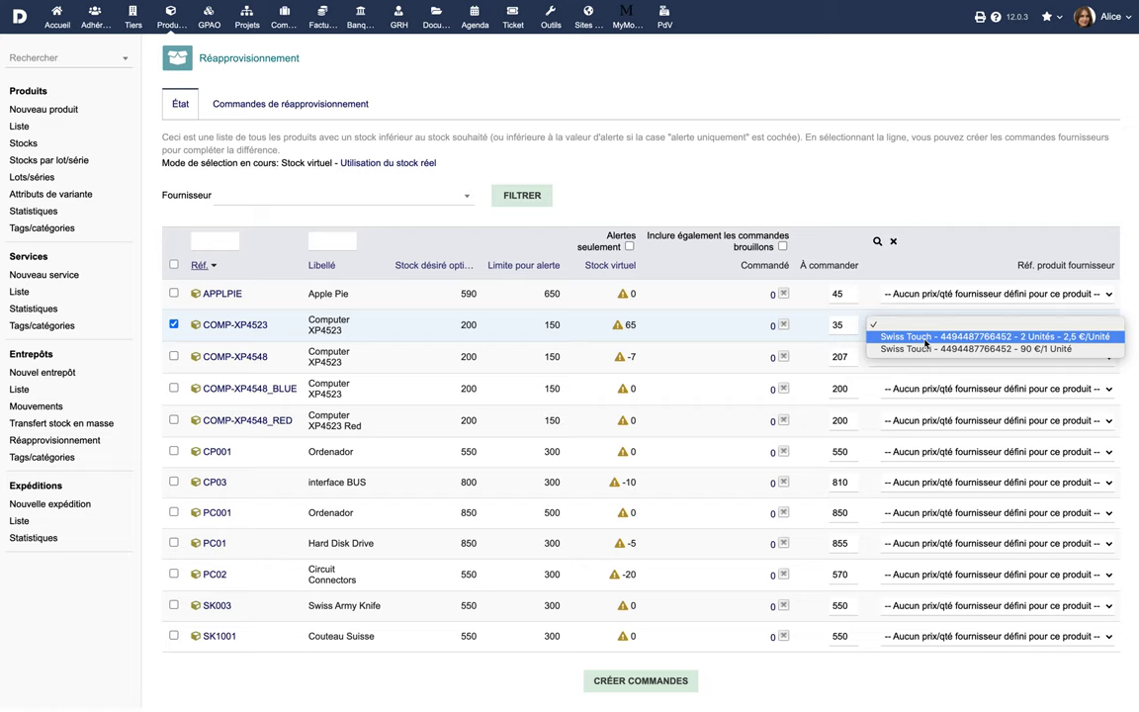
click(924, 336)
click(640, 680)
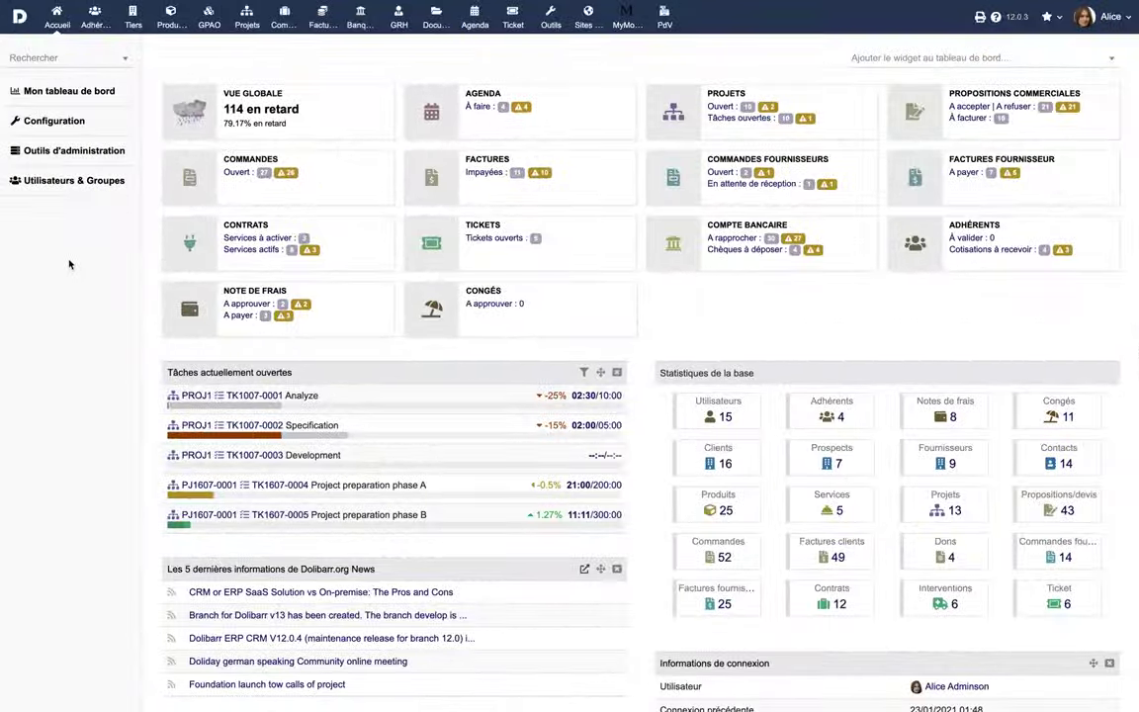
- Open the Stock module's setup and start a new supplementary attribute for warehouses
click(55, 123)
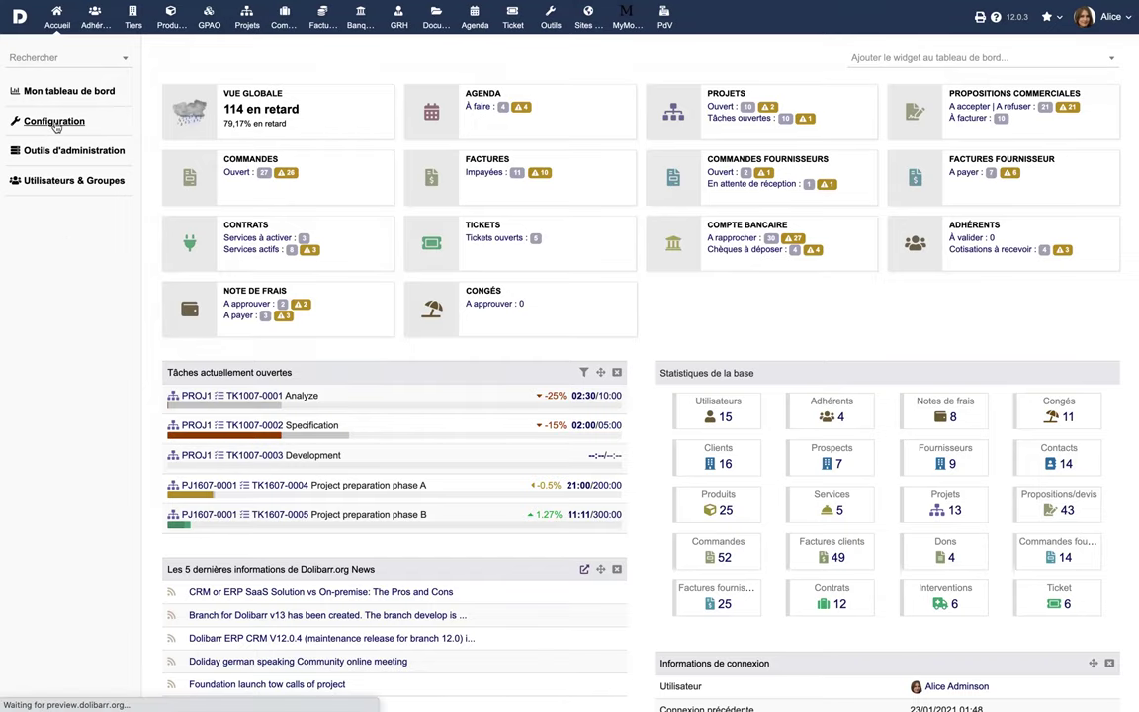
click(188, 202)
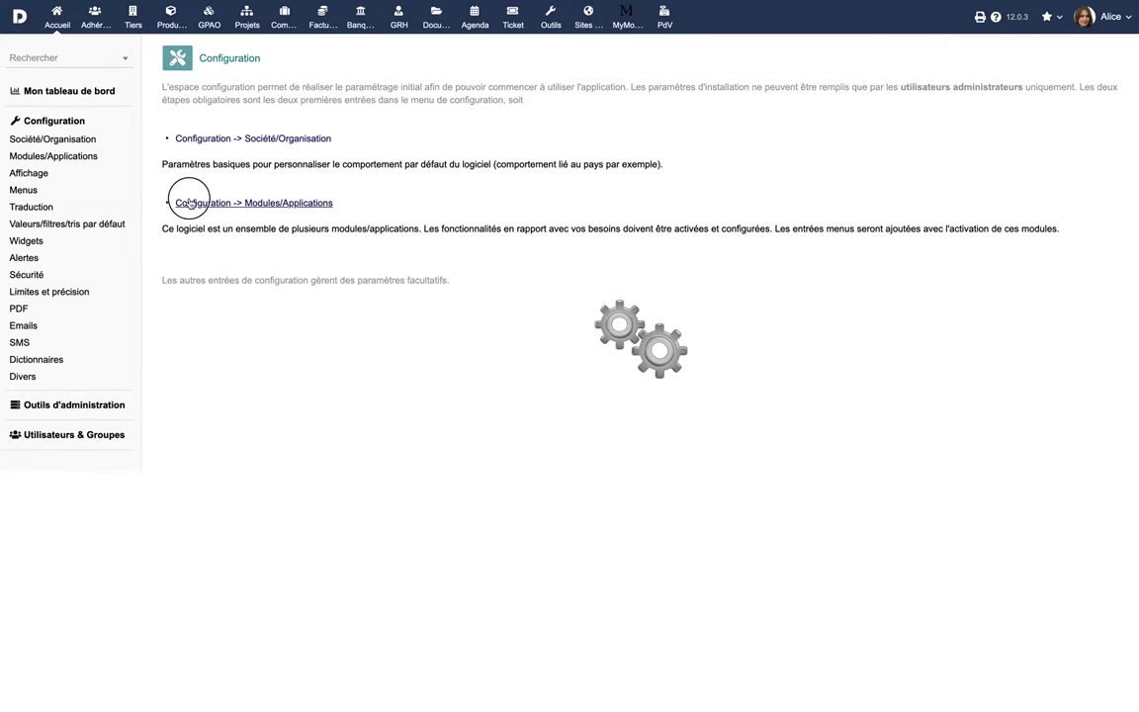
scroll(387, 365, down, 5)
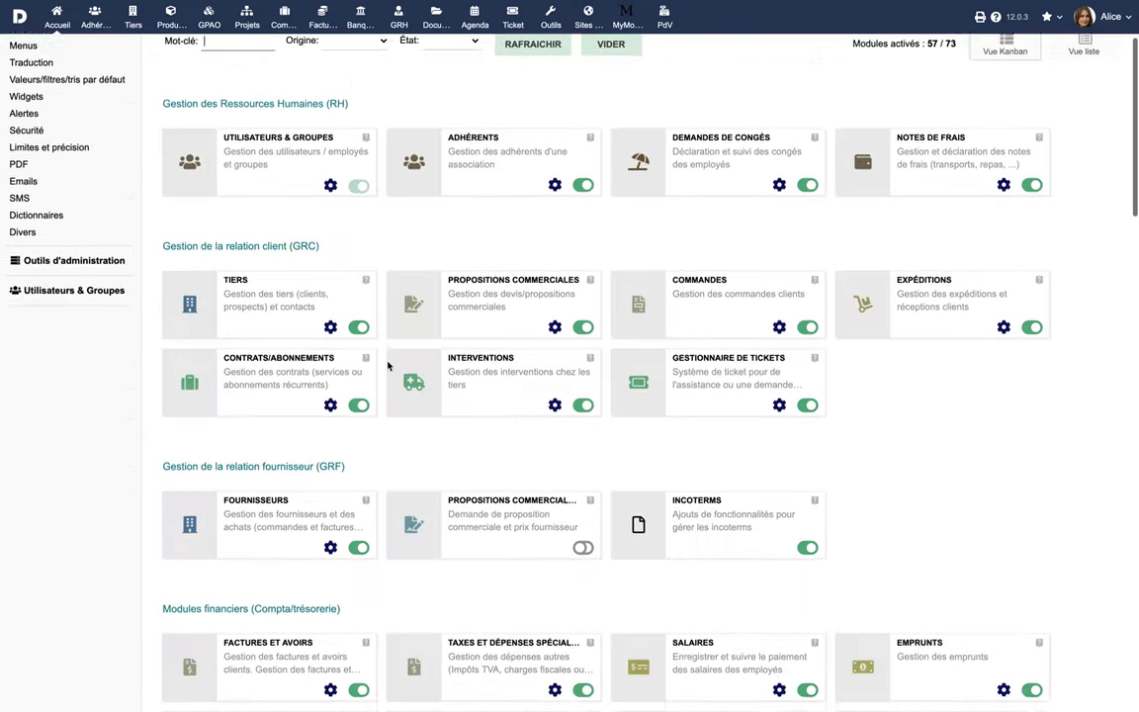
scroll(388, 366, down, 5)
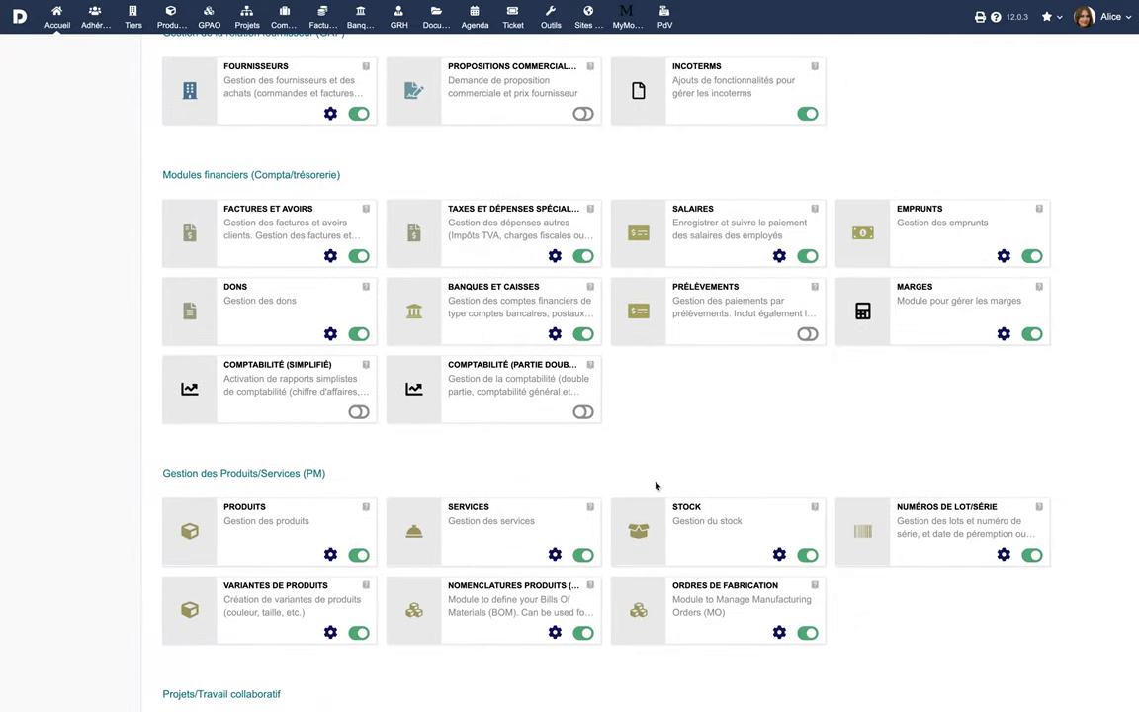
click(779, 554)
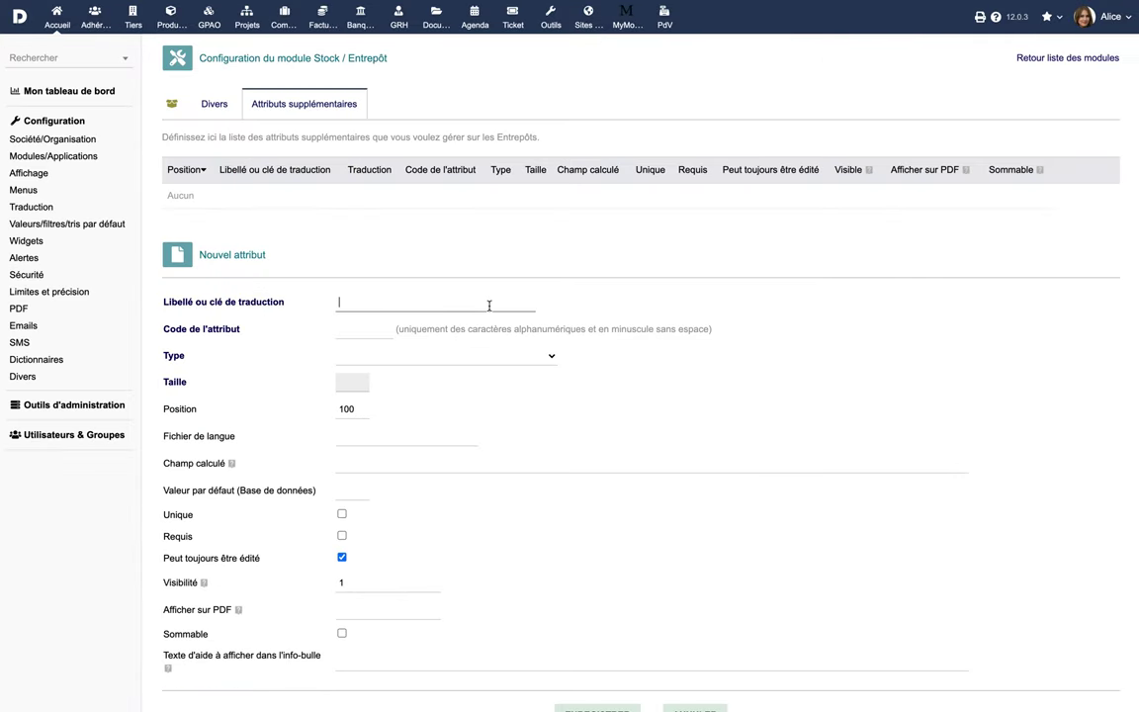
- Define the new warehouse attribute with label Importé, code import and type Boolean, and save it
text(Importé)
click(364, 328)
text(import)
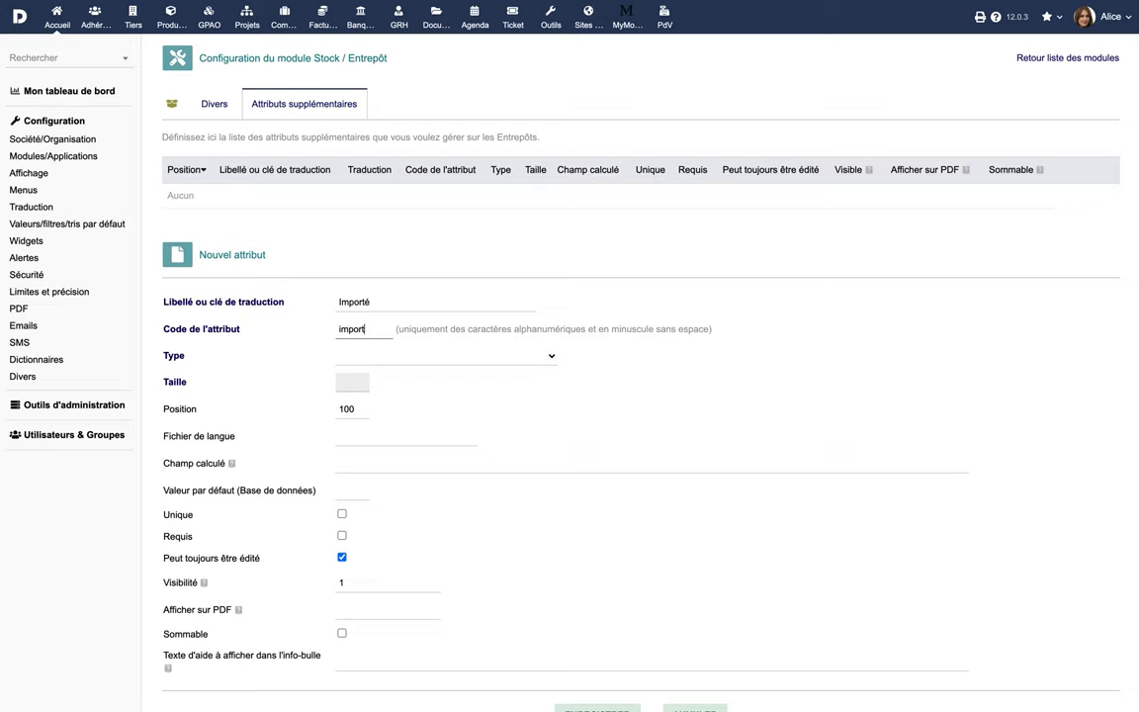
click(341, 356)
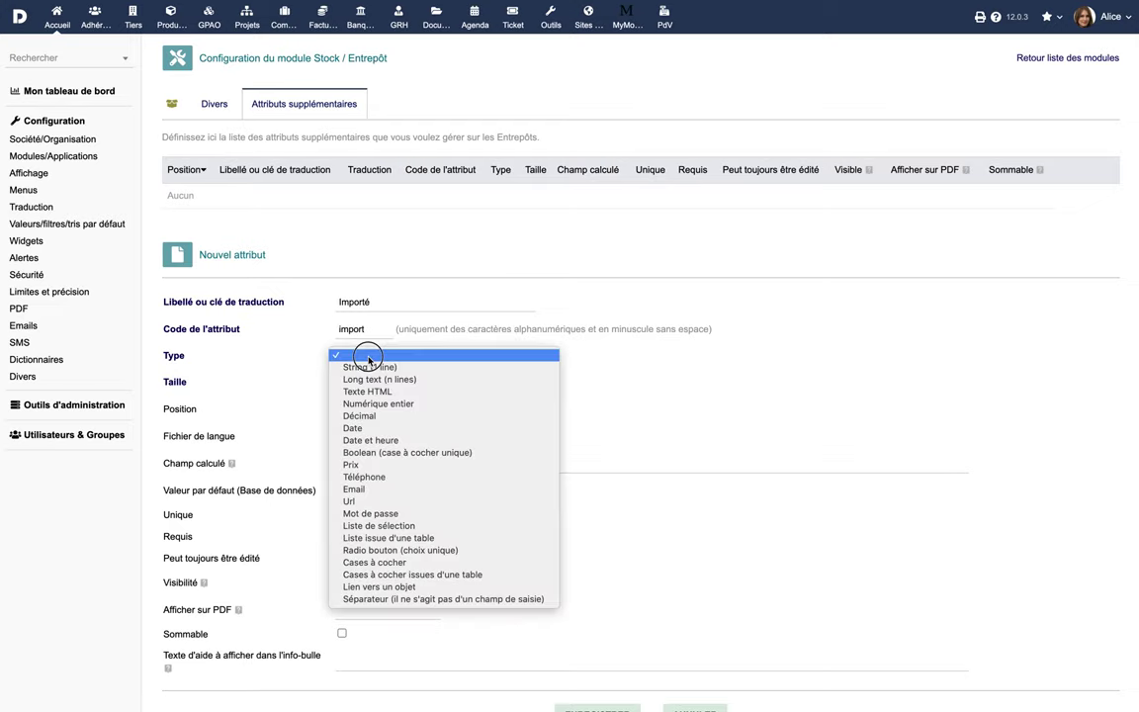
click(385, 457)
click(596, 684)
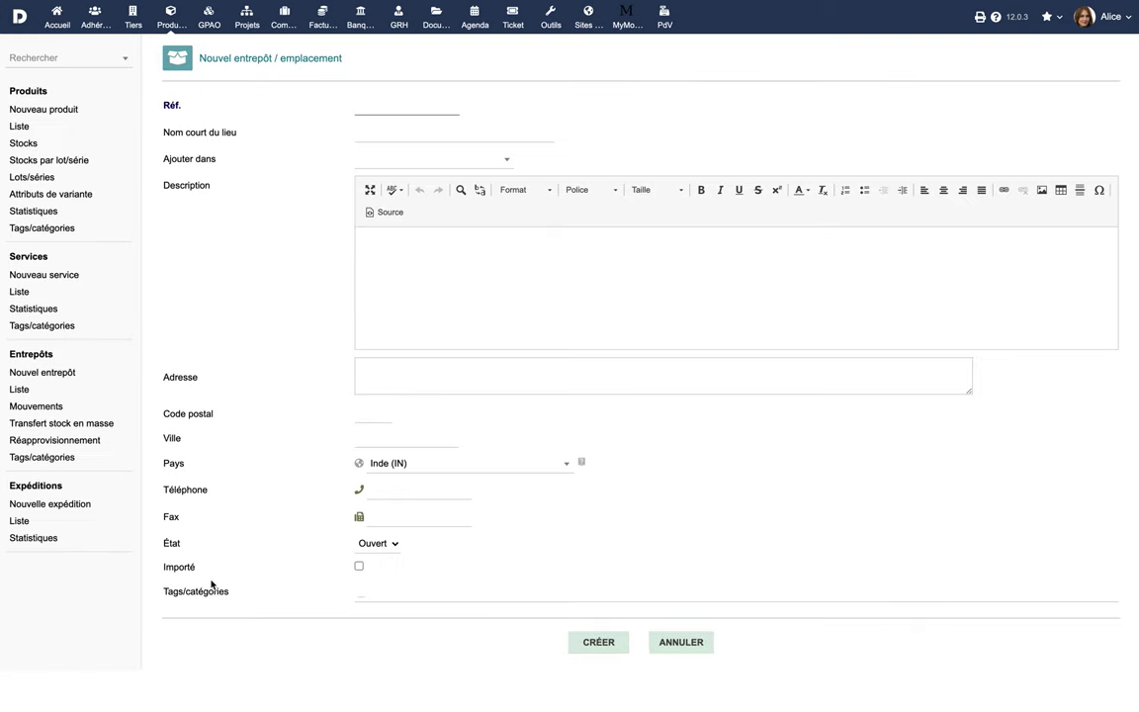